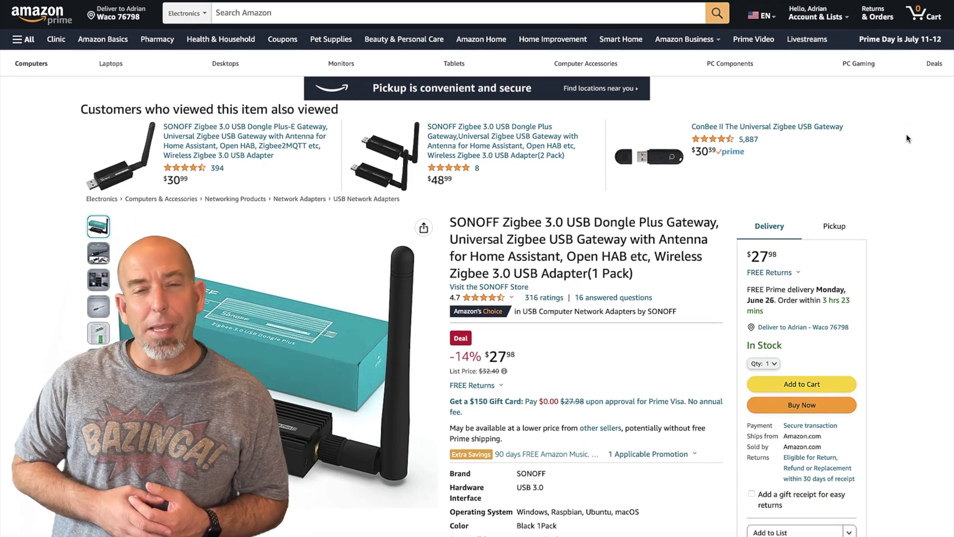
scroll(907, 138, "down", 1)
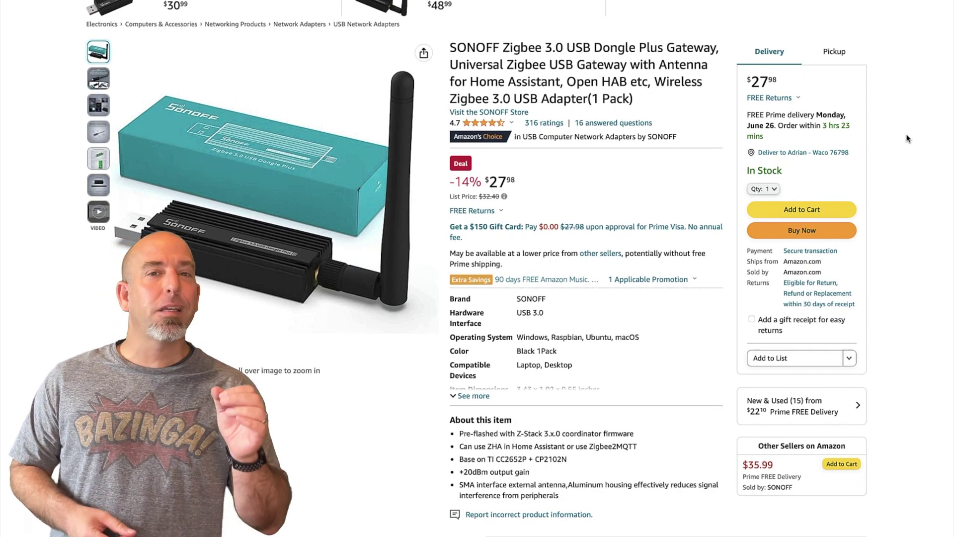
Scroll the CP210x VCP Drivers page down to the CP210x VCP Mac OSX Driver under Software Downloads.
scroll(908, 138, "down", 2)
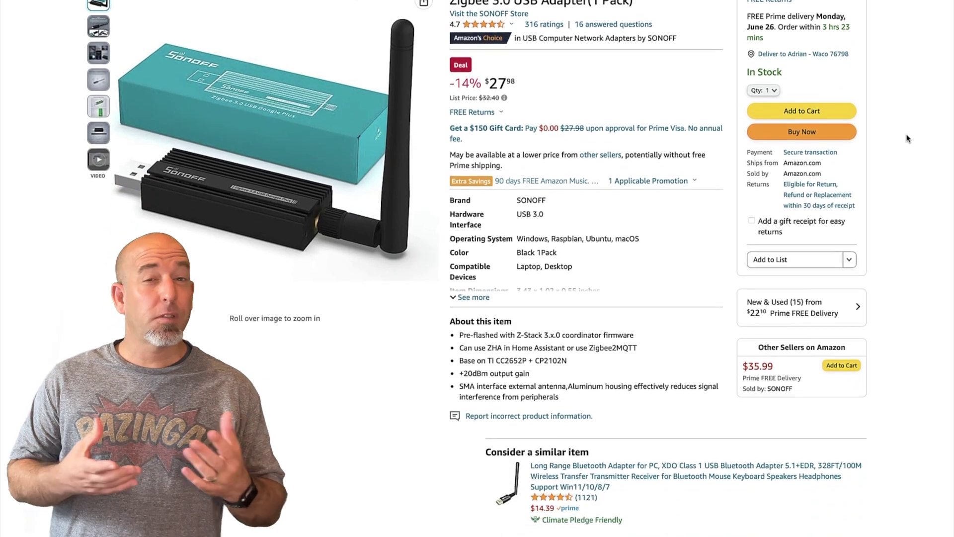
scroll(907, 138, "down", 3)
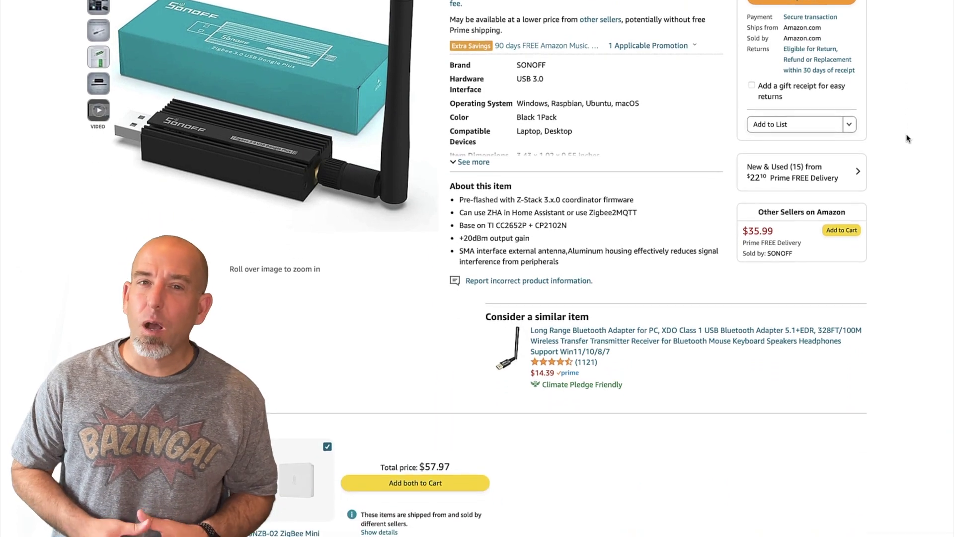
scroll(907, 138, "down", 3)
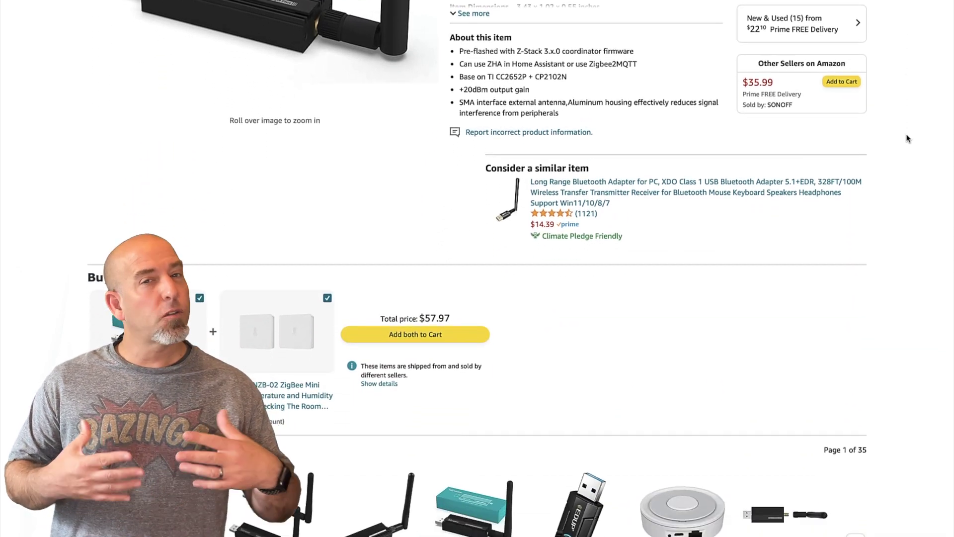
scroll(907, 138, "down", 5)
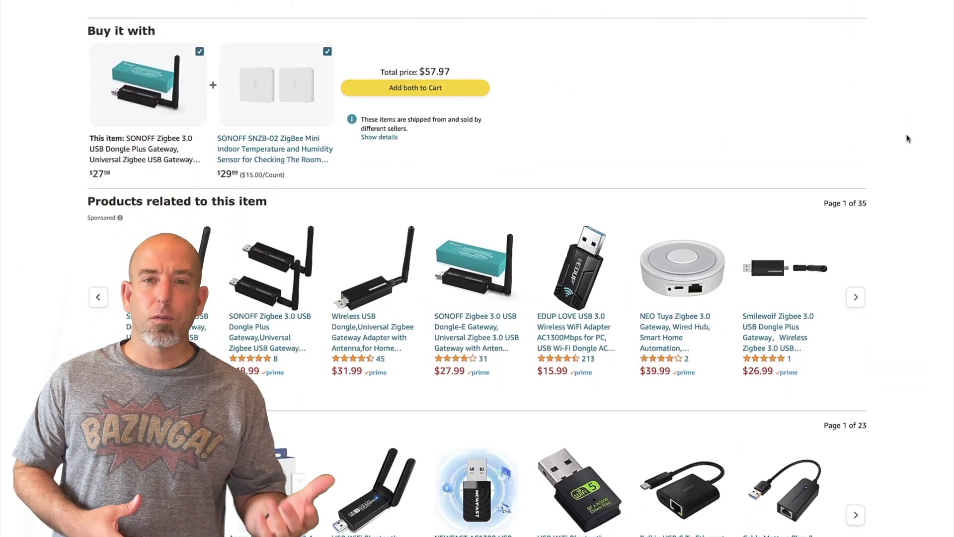
scroll(907, 138, "down", 5)
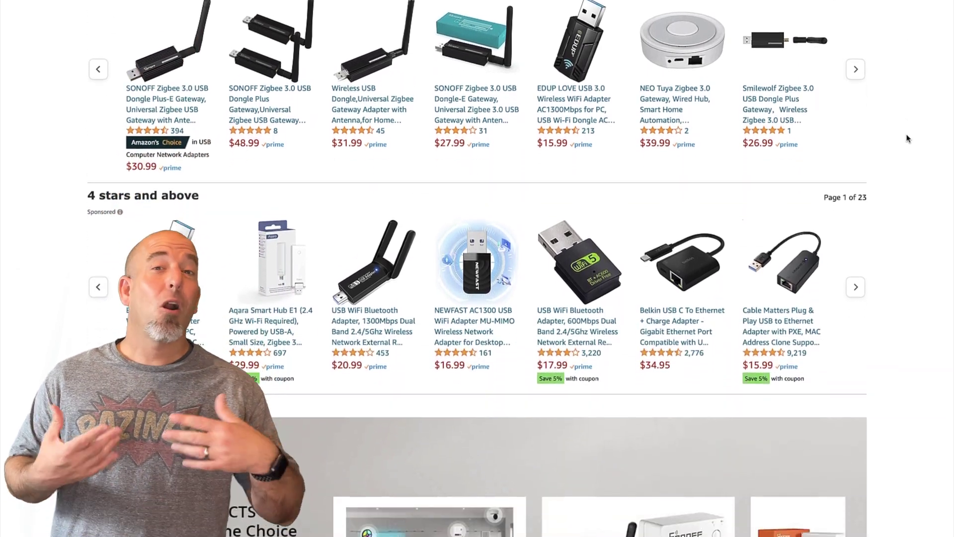
scroll(907, 138, "down", 5)
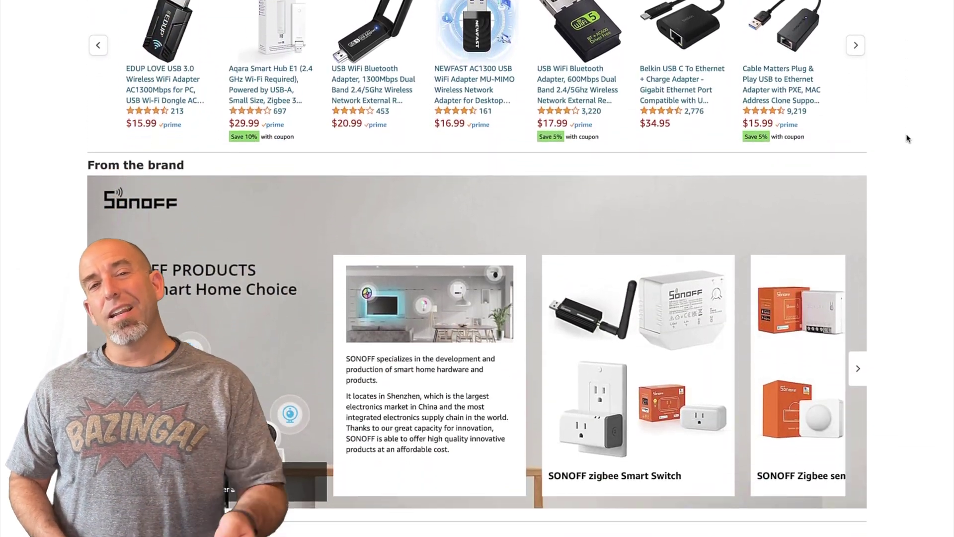
scroll(908, 138, "down", 2)
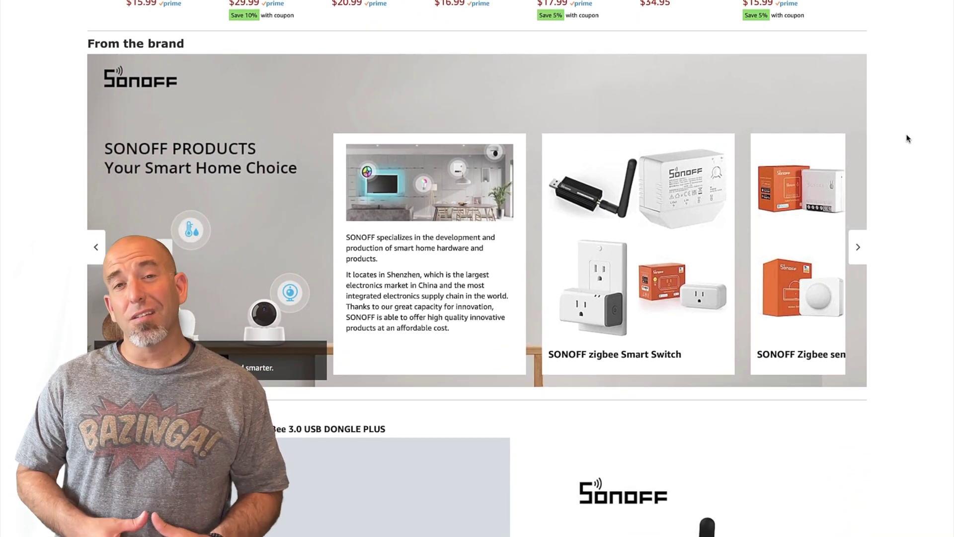
scroll(907, 138, "down", 2)
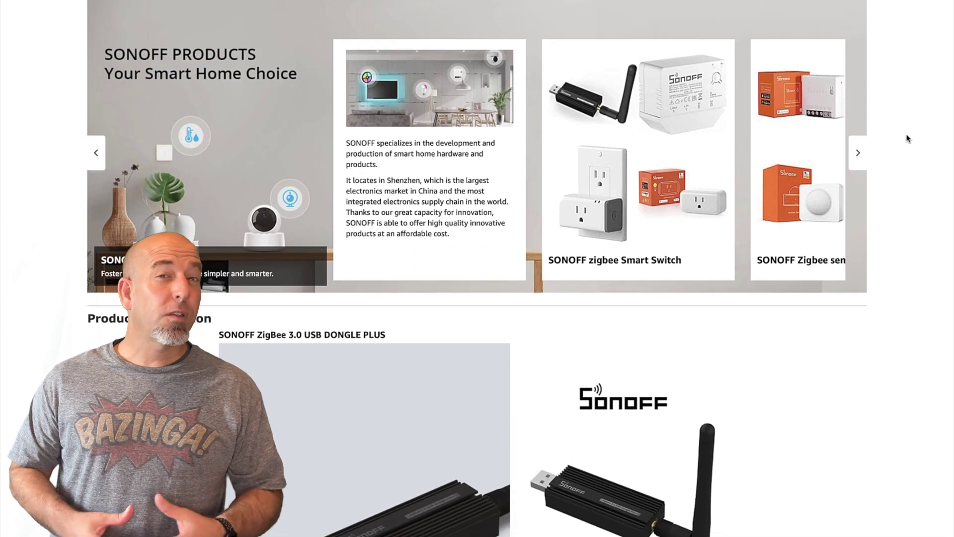
scroll(907, 138, "down", 5)
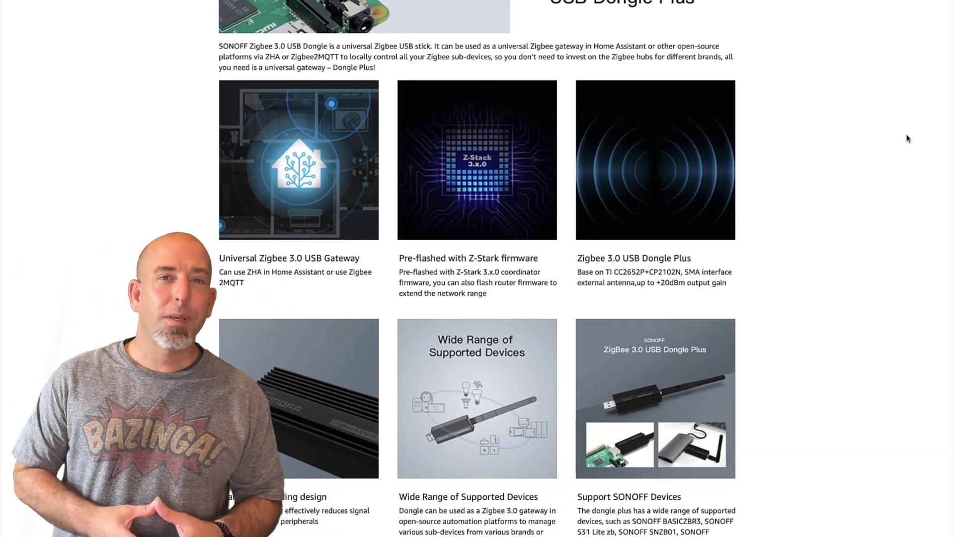
scroll(907, 138, "down", 5)
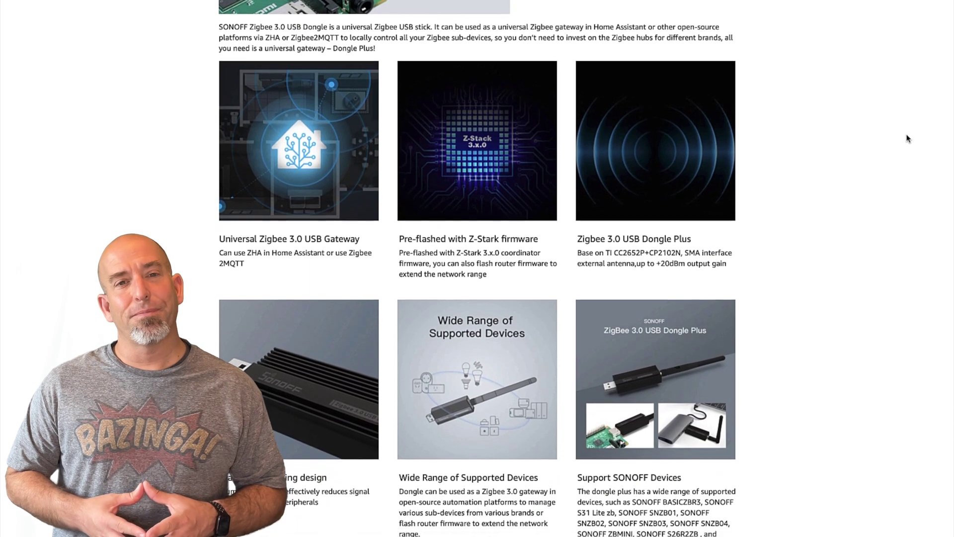
scroll(907, 138, "down", 5)
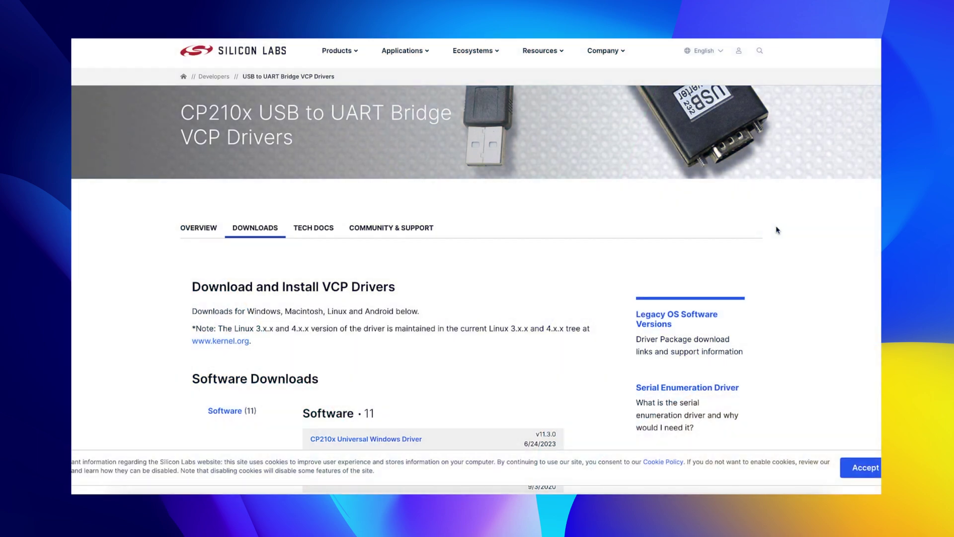
scroll(778, 230, "down", 2)
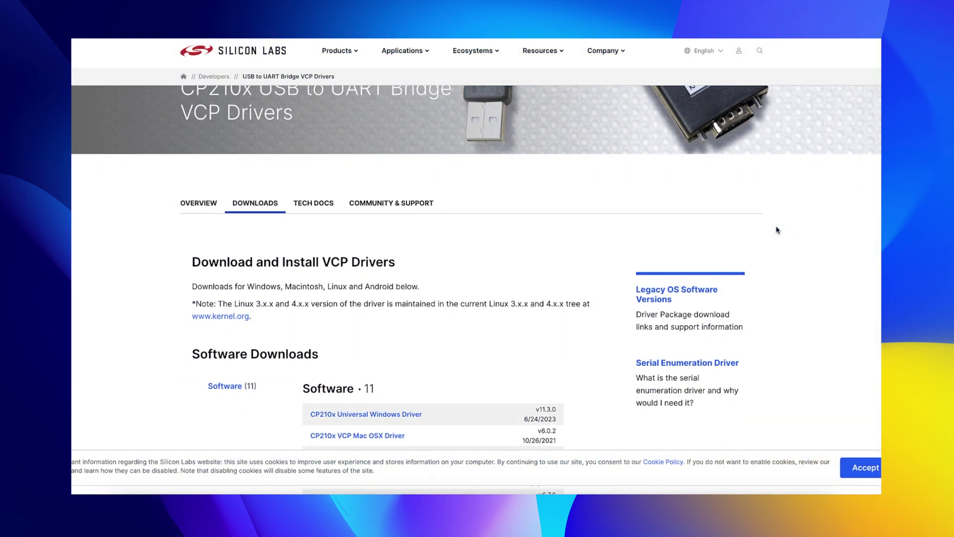
scroll(777, 230, "down", 2)
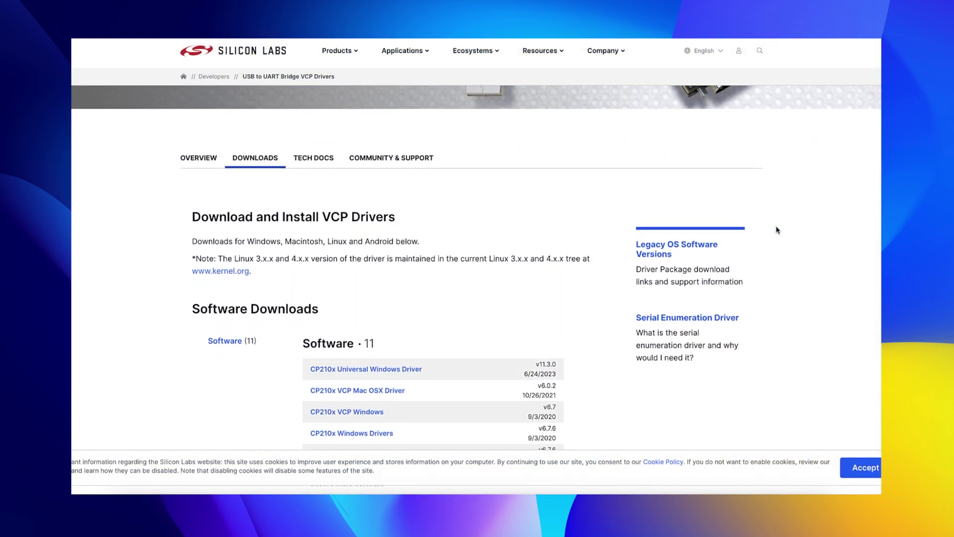
scroll(777, 230, "down", 3)
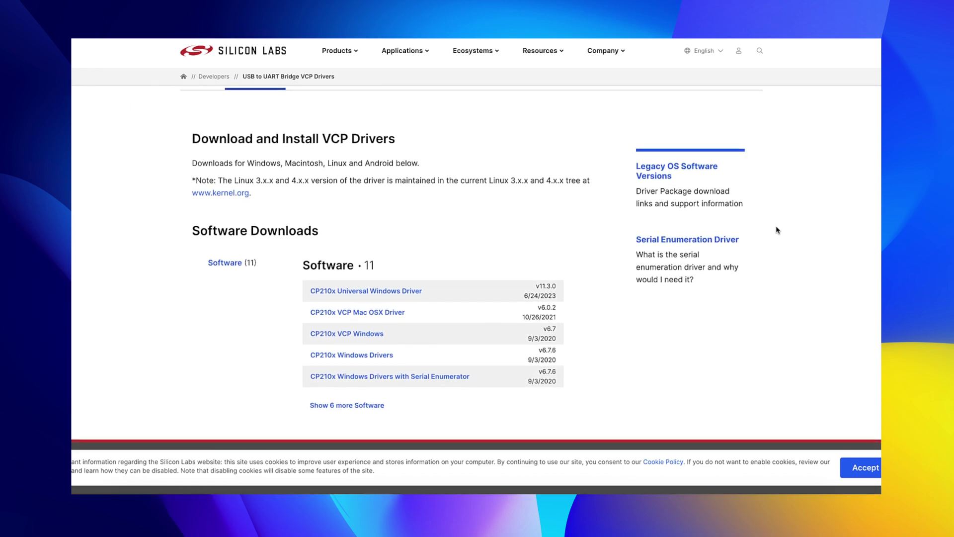
scroll(777, 230, "down", 2)
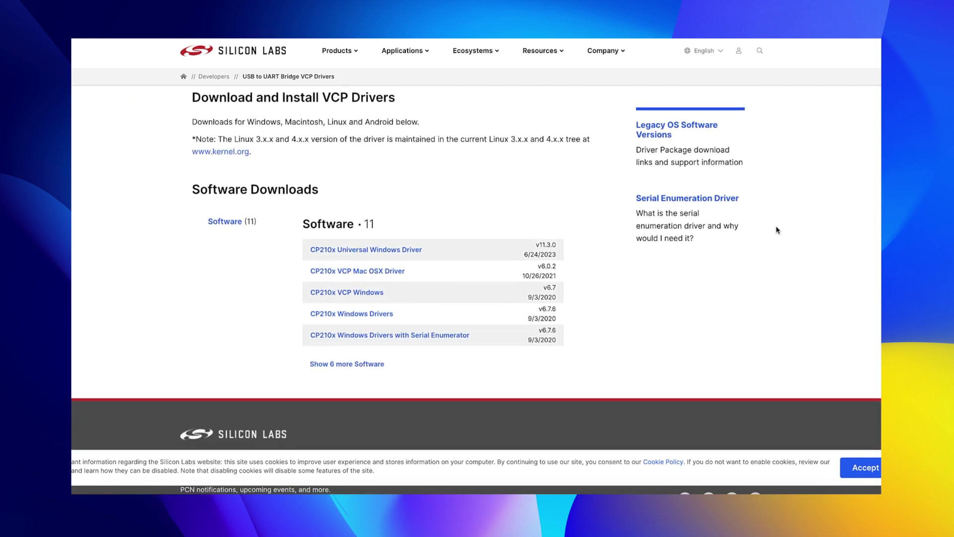
scroll(778, 230, "down", 1)
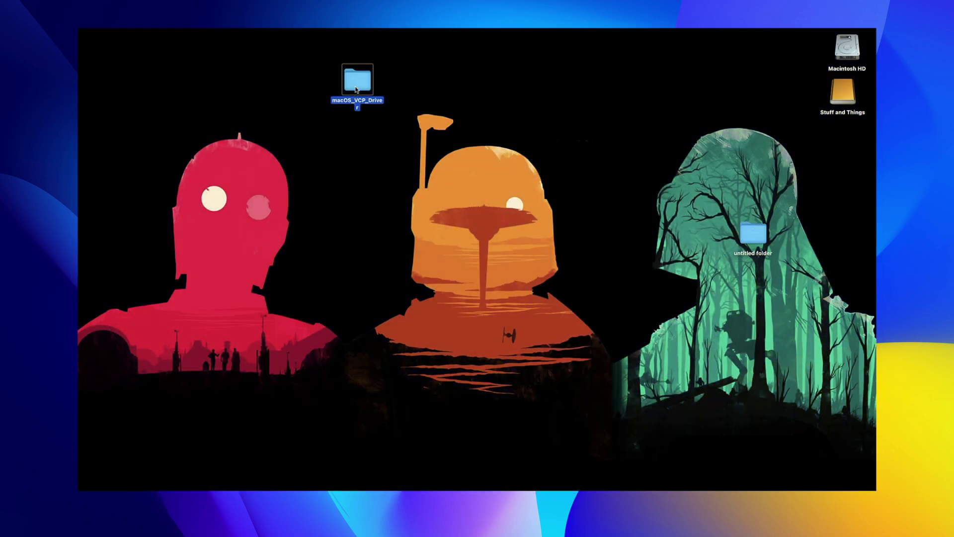
Mount SiLabsUSBDriverDisk.dmg from the macOS_VCP_Driver folder and launch the Install CP210x VCP Driver installer.
double_click(356, 90)
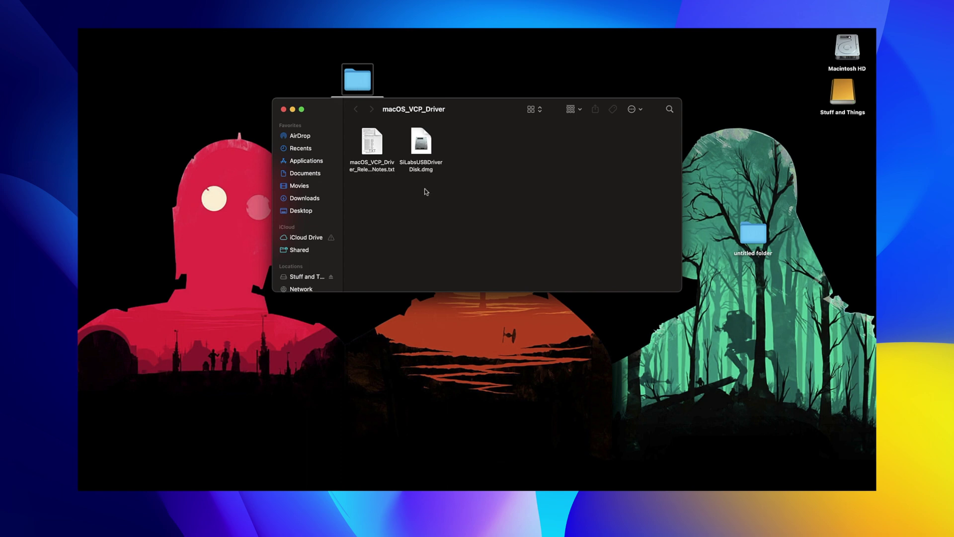
double_click(425, 154)
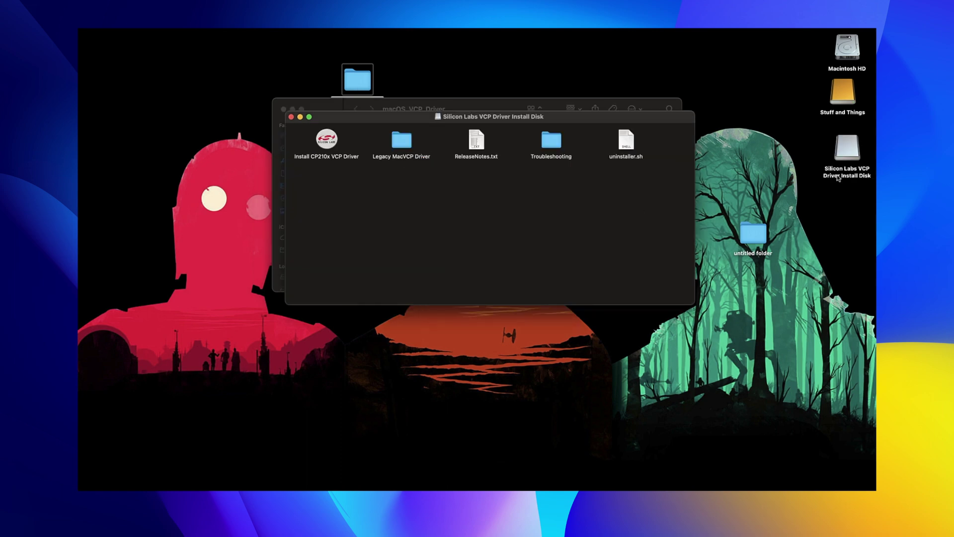
left_click(847, 150)
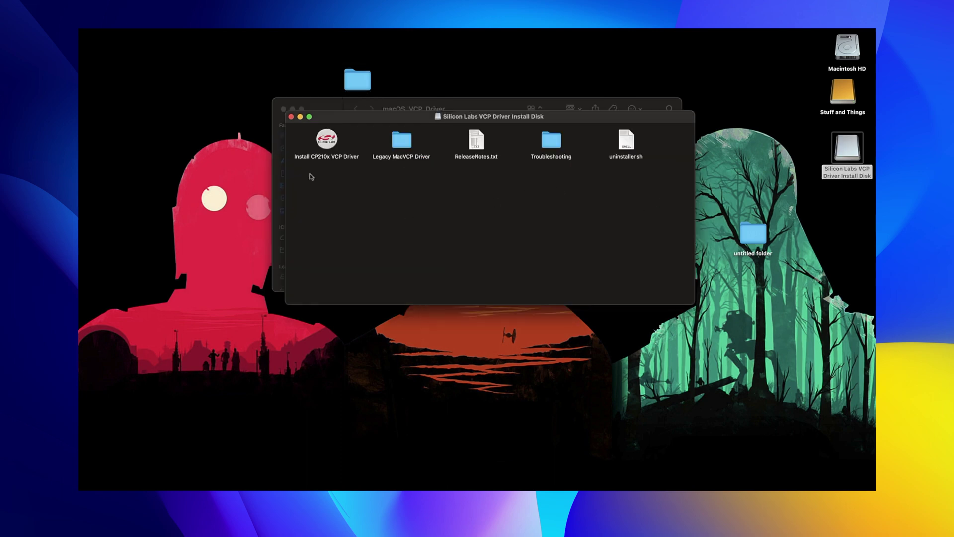
double_click(326, 140)
left_click(476, 201)
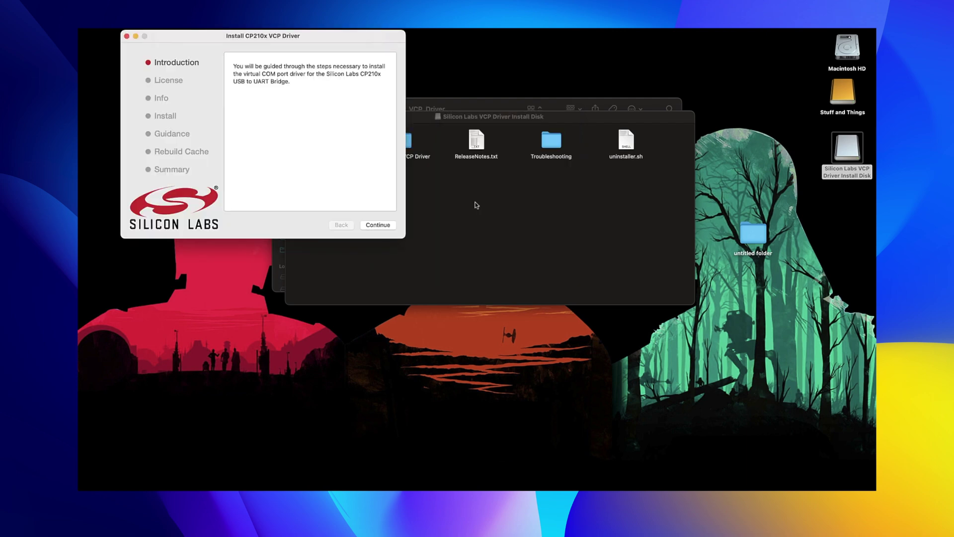
Accept the license, install with the administrator password, and go allow the blocked system extension.
left_click(377, 224)
left_click(376, 225)
left_click(352, 152)
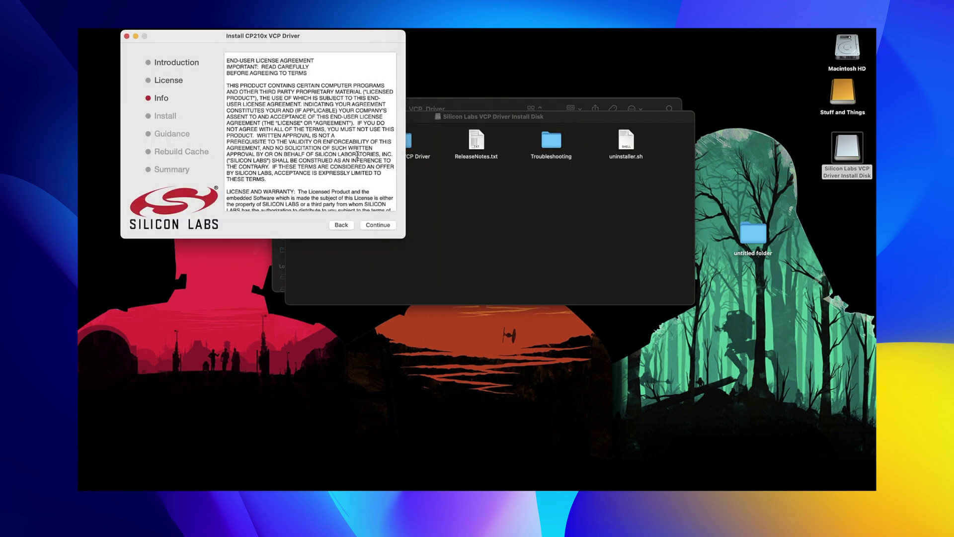
left_click(378, 225)
type("•••••••••••")
key("Return")
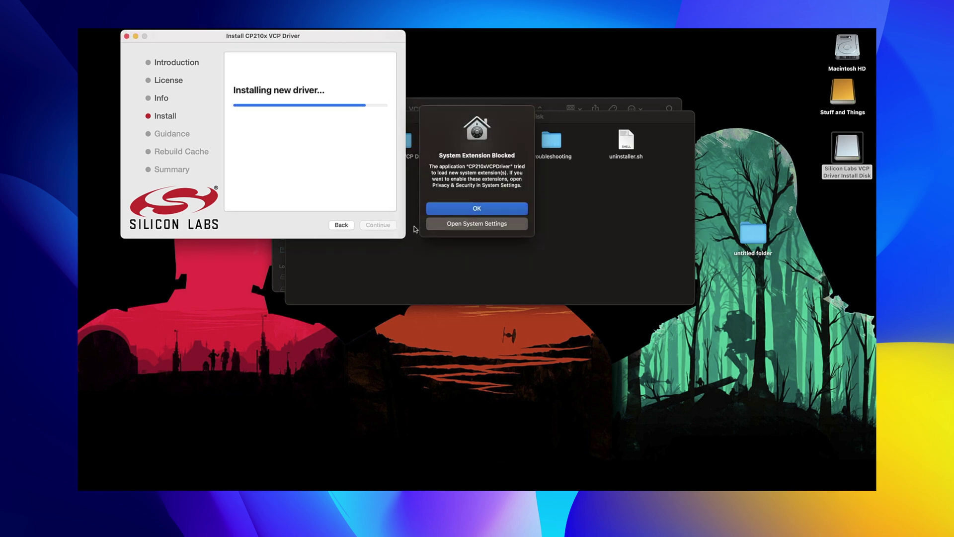
left_click(485, 224)
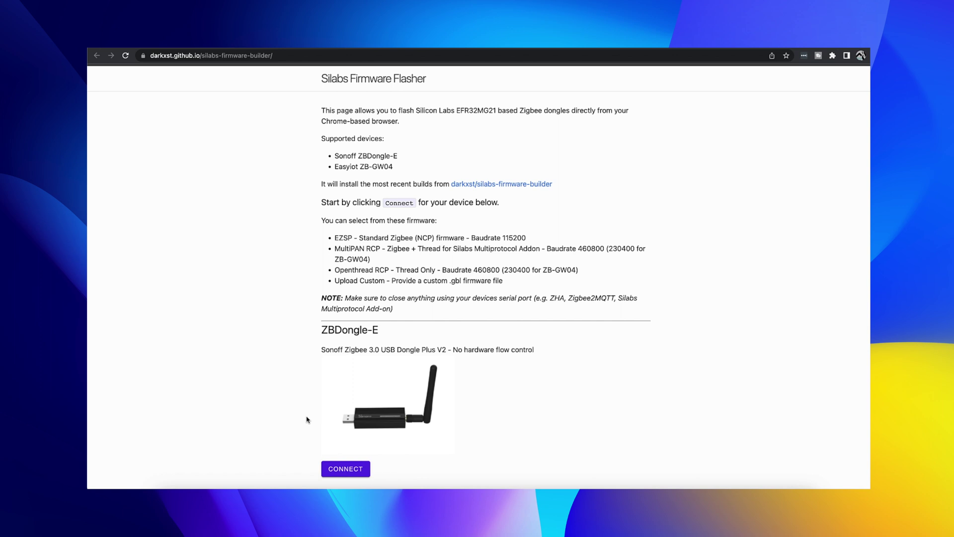
Connect the flasher to the ZBDongle-E through the SONOFF Zigbee 3.0 USB Dongle Plus V2 serial port.
left_click(344, 468)
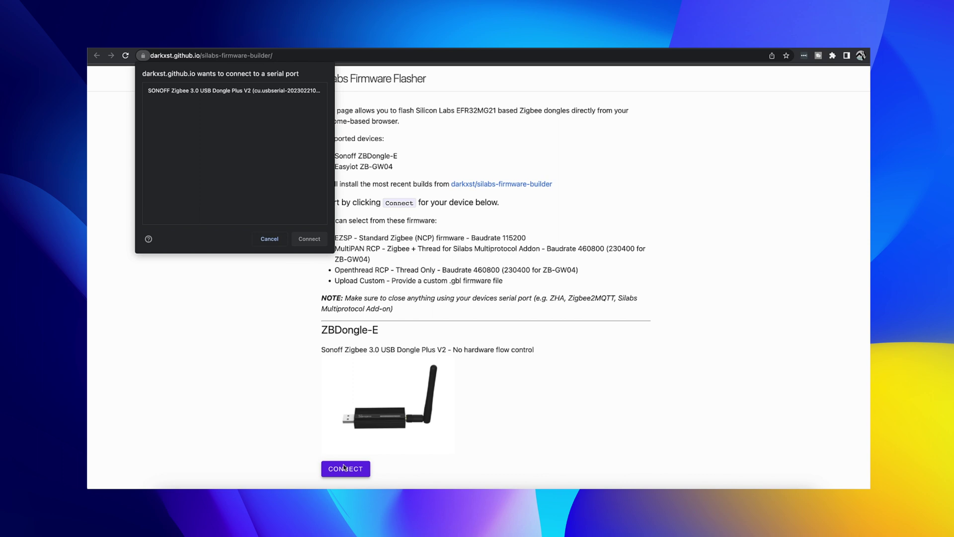
left_click(252, 91)
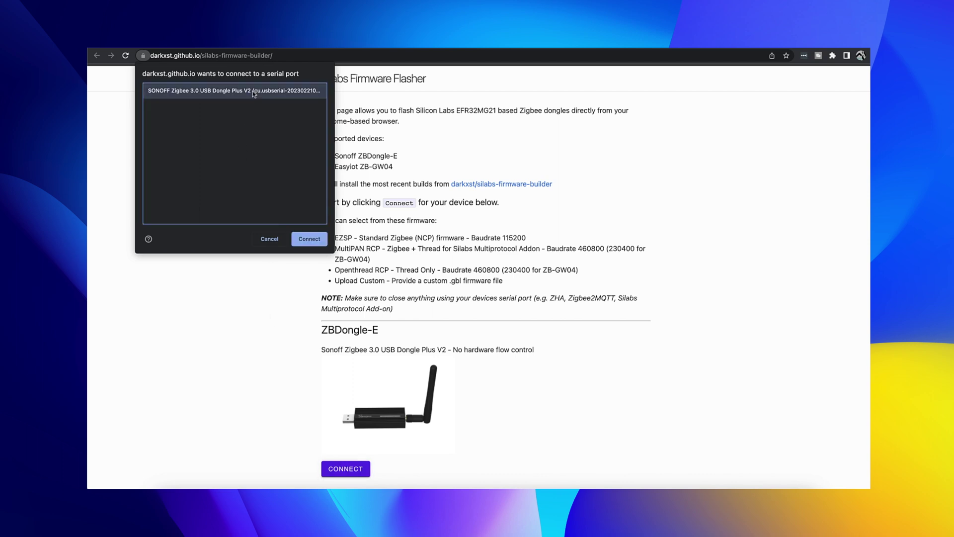
left_click(309, 239)
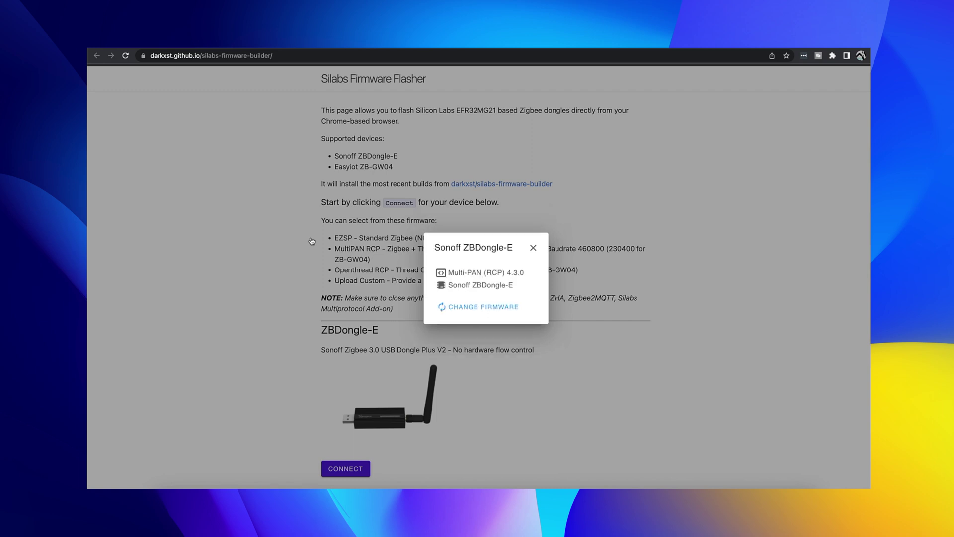
Pick Multi-PAN (RCP) as the new ZBDongle-E firmware and start the installation.
left_click(463, 307)
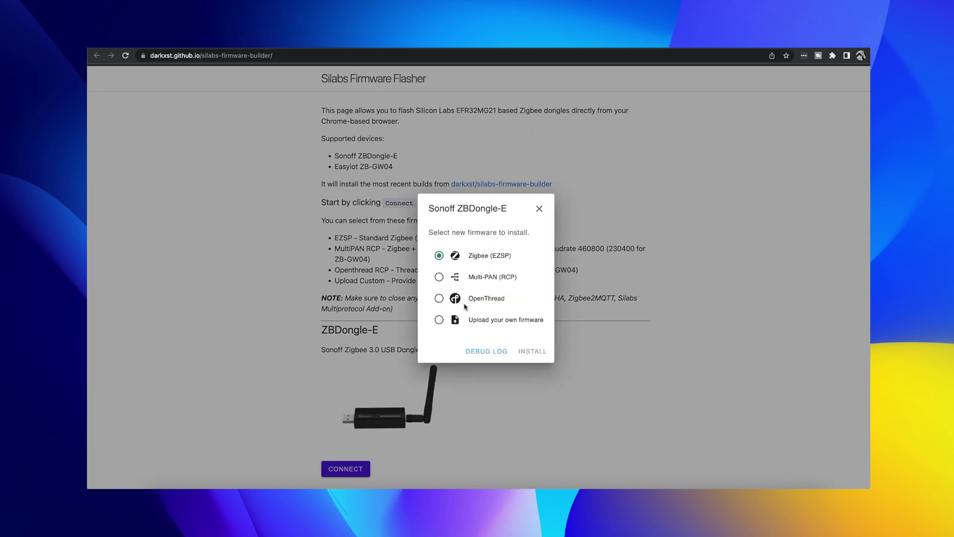
left_click(438, 257)
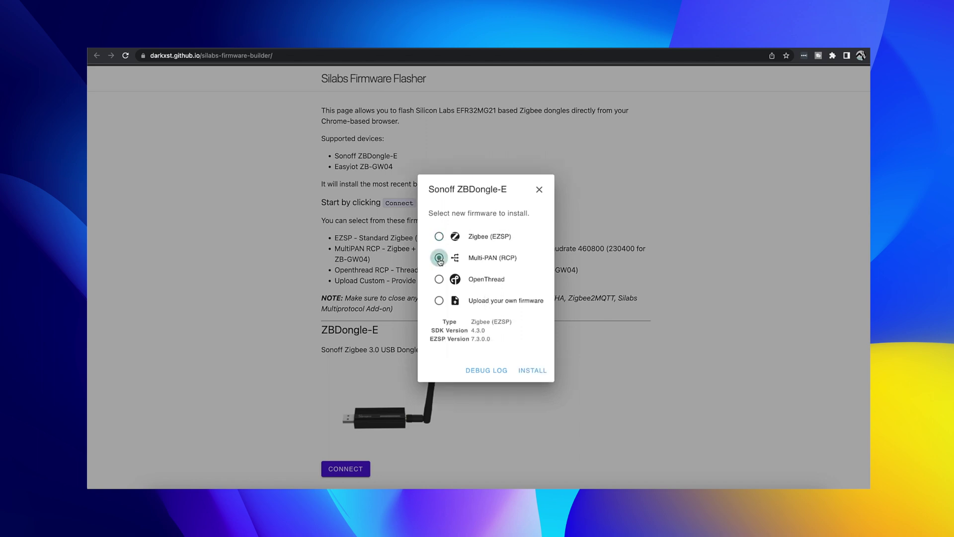
left_click(533, 371)
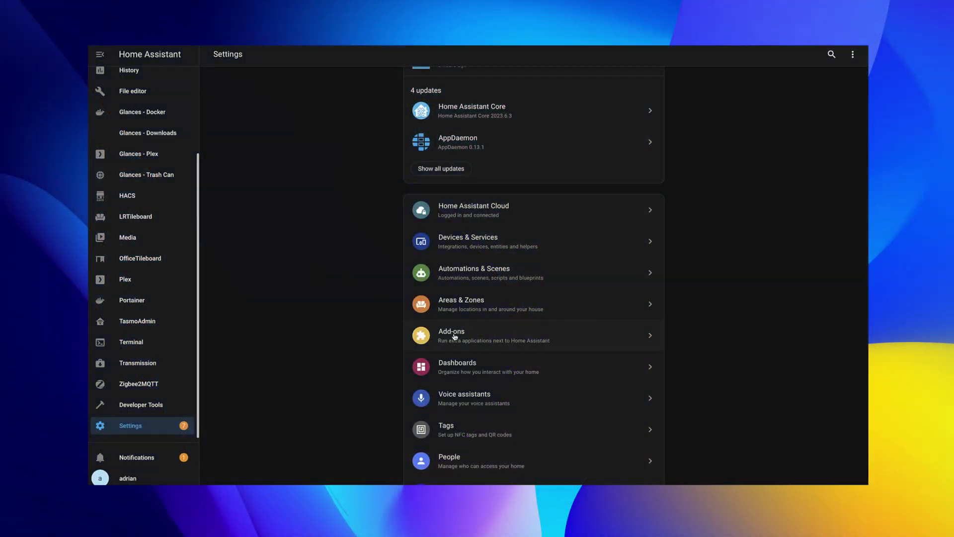
Open the Silicon Labs Multiprotocol add-on's Configuration and review the Sonoff device and 460800 baud settings.
left_click(454, 337)
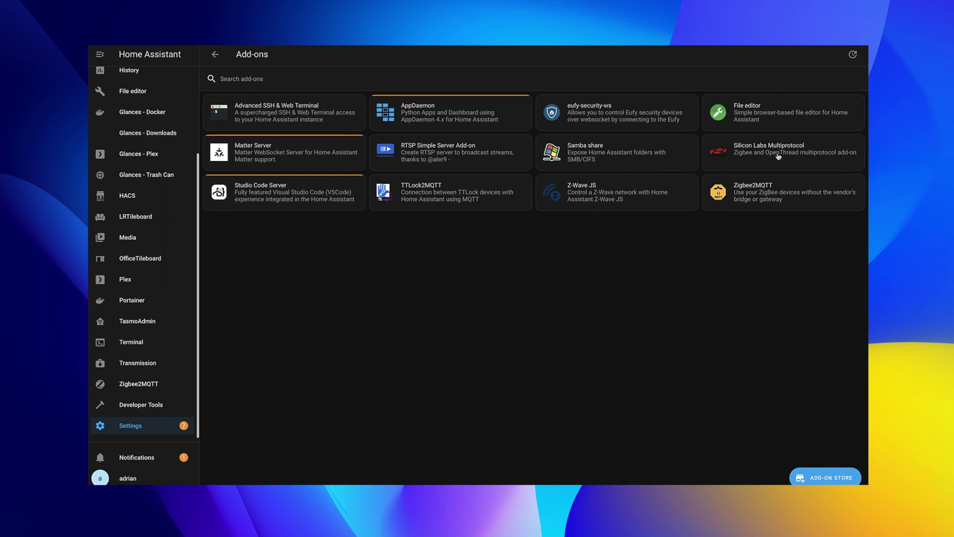
left_click(778, 156)
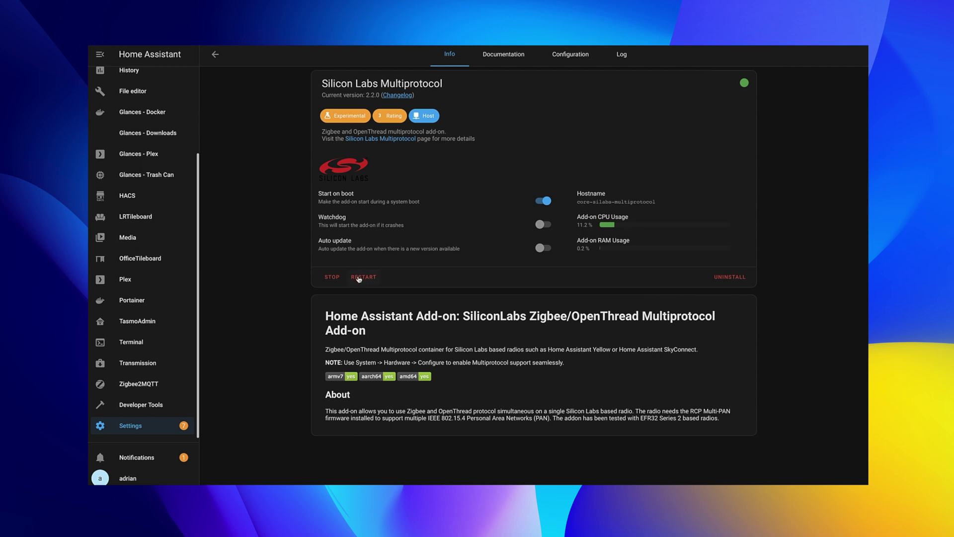
left_click(571, 55)
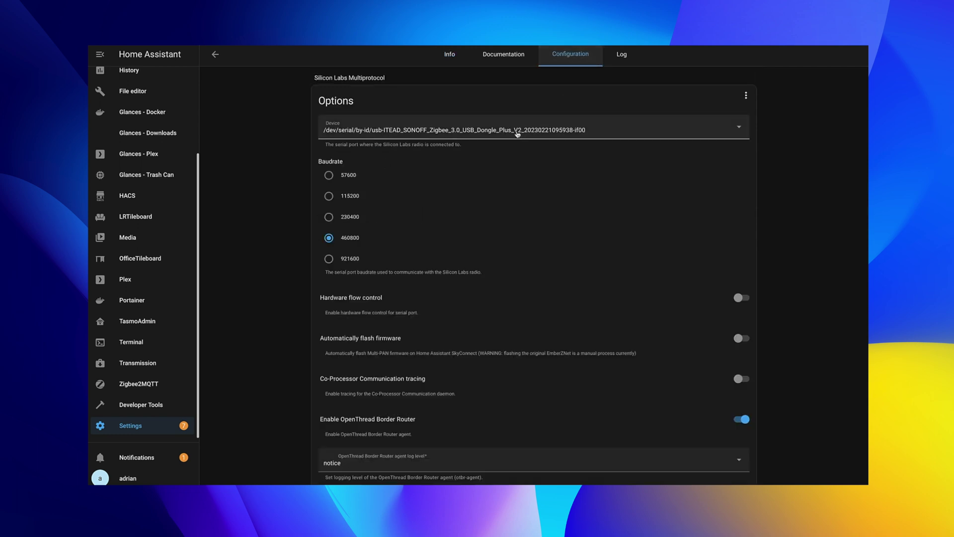
scroll(528, 196, "down", 1)
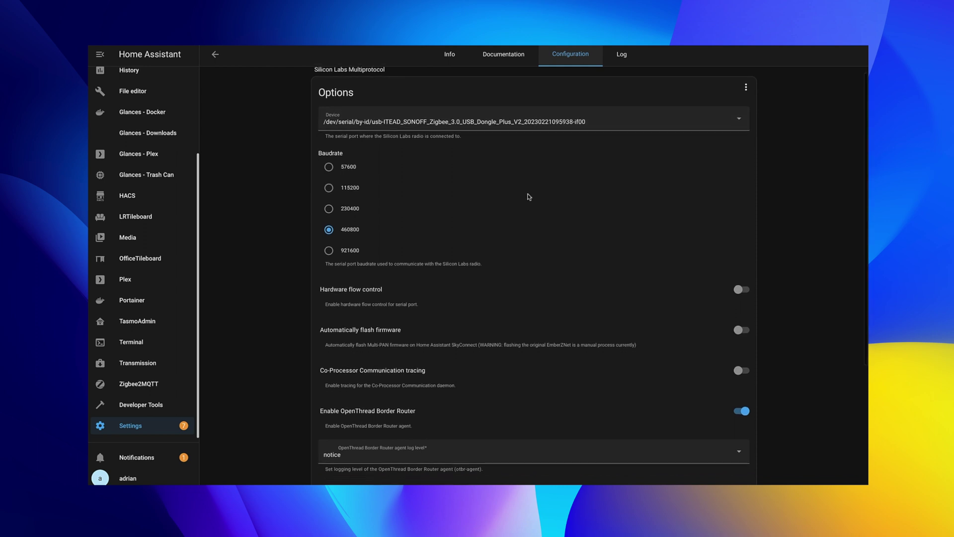
scroll(528, 196, "down", 1)
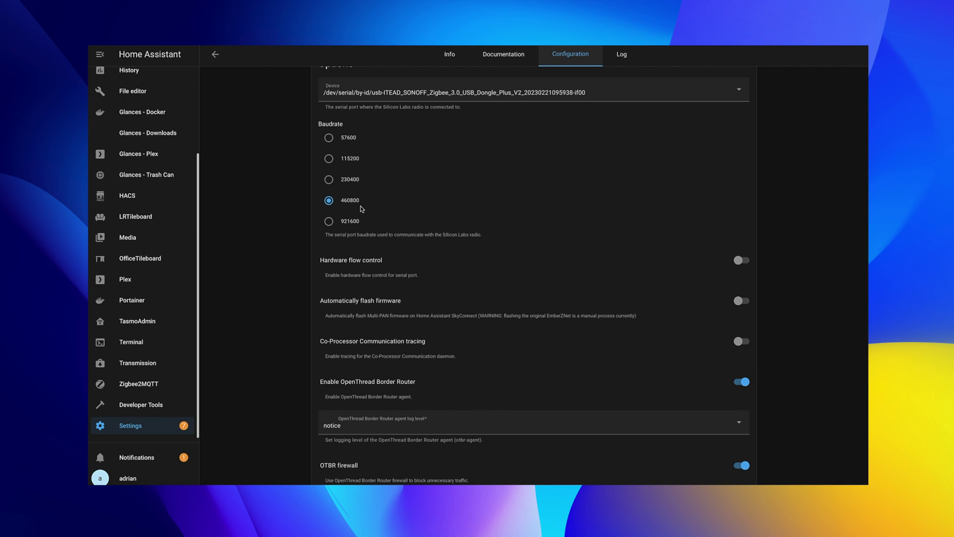
scroll(422, 233, "down", 1)
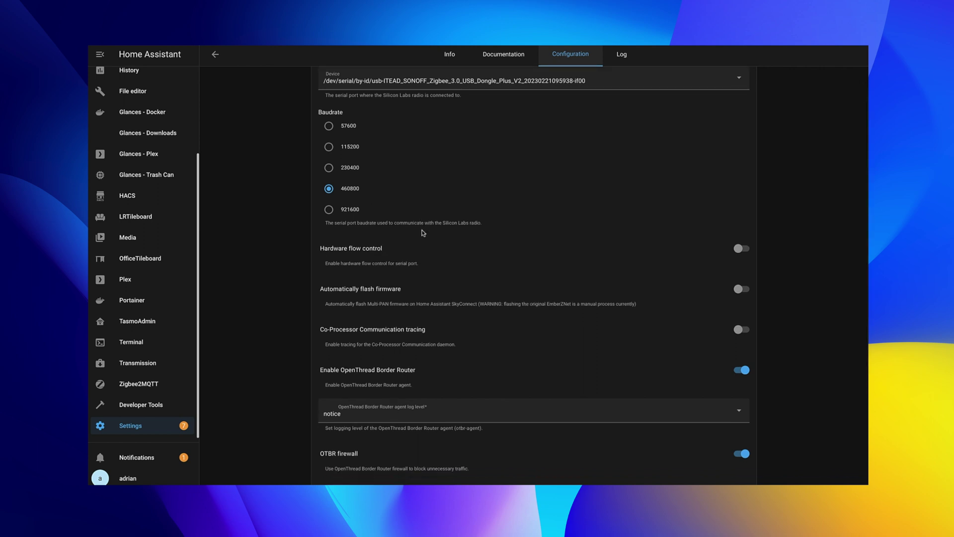
scroll(423, 232, "down", 5)
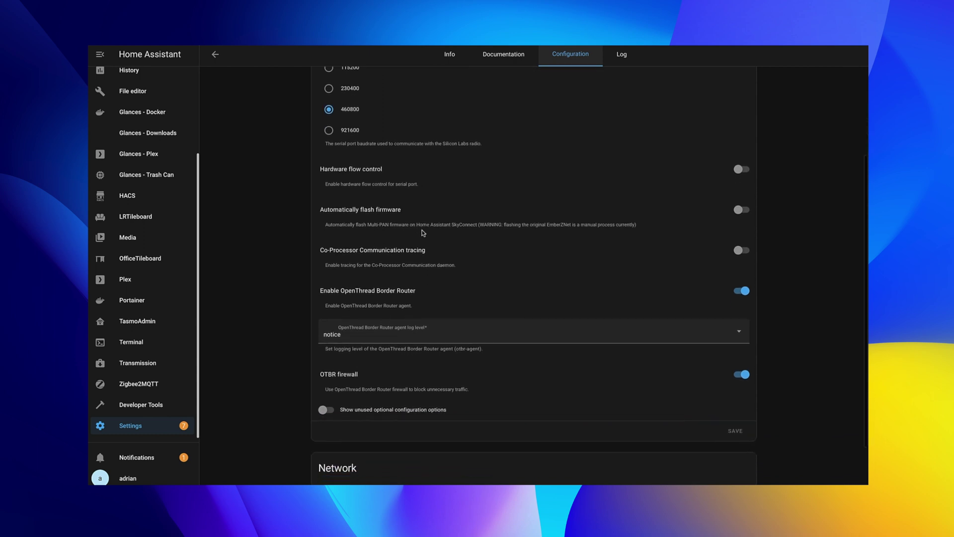
scroll(423, 233, "down", 2)
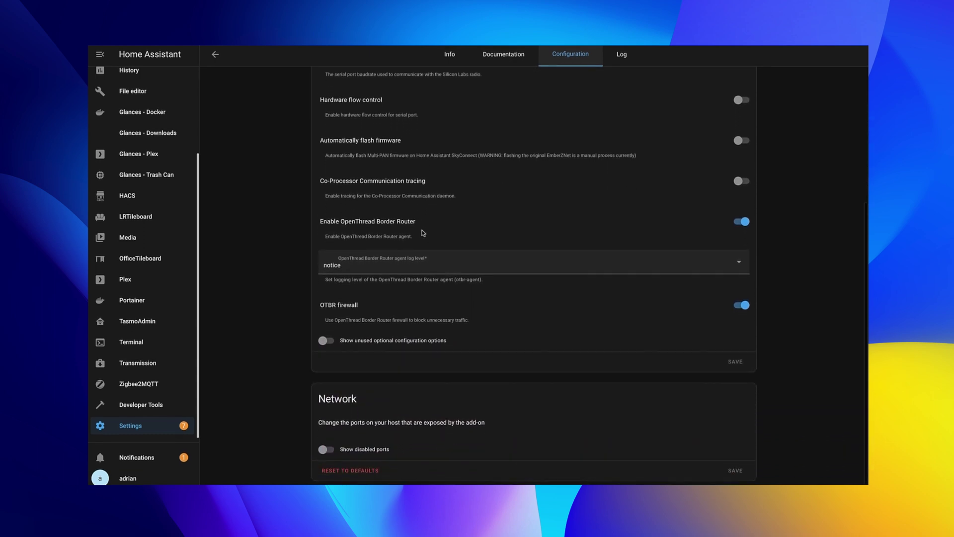
scroll(423, 232, "up", 3)
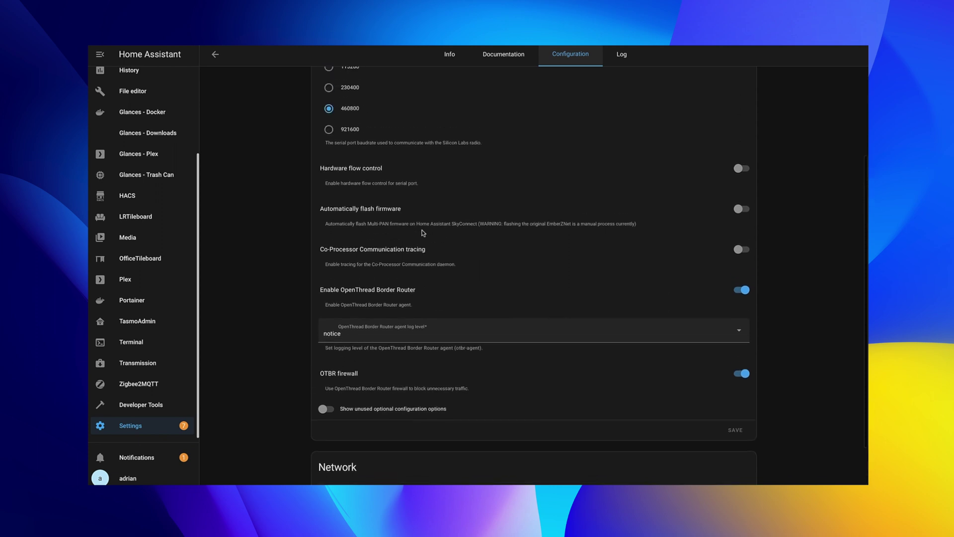
Restart the Silicon Labs Multiprotocol add-on and check its log for the dongle connecting at 460800 baud.
left_click(449, 59)
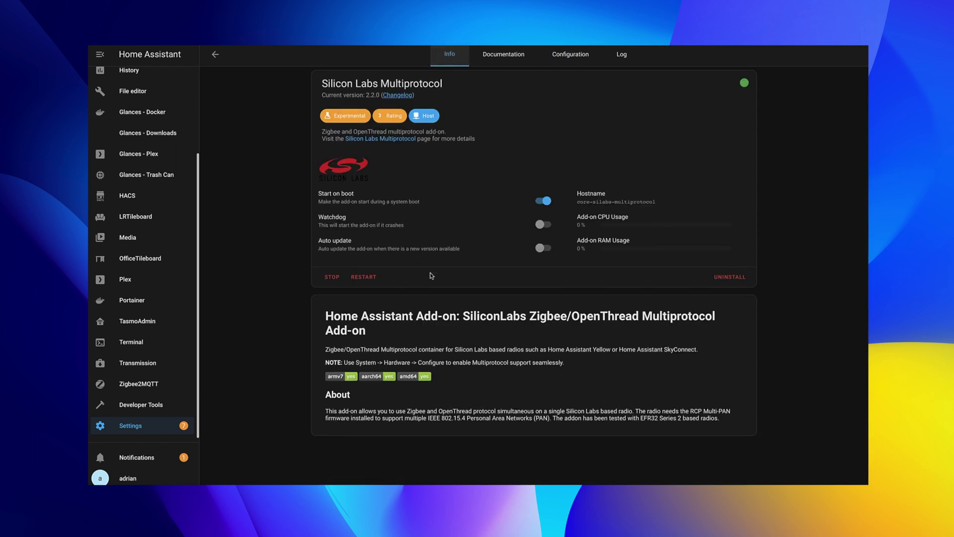
left_click(358, 278)
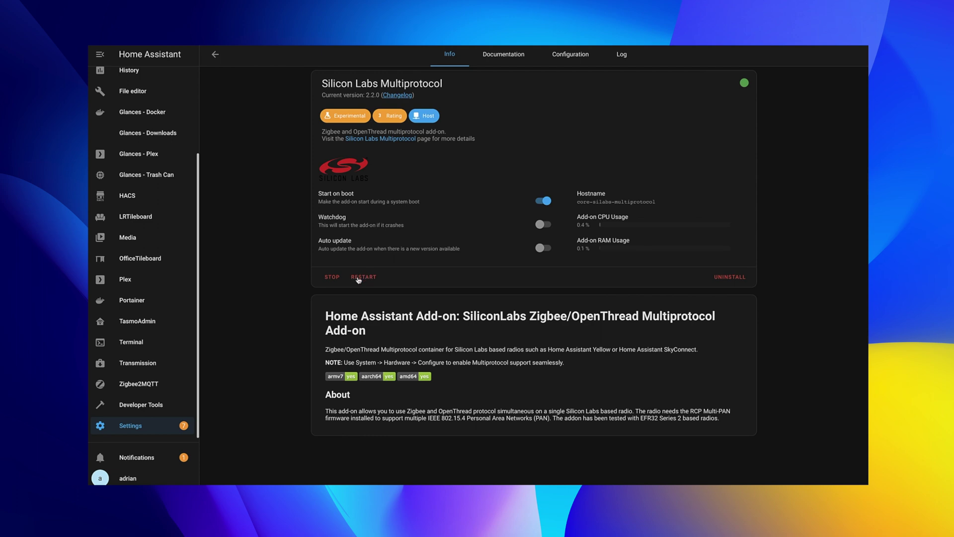
left_click(622, 54)
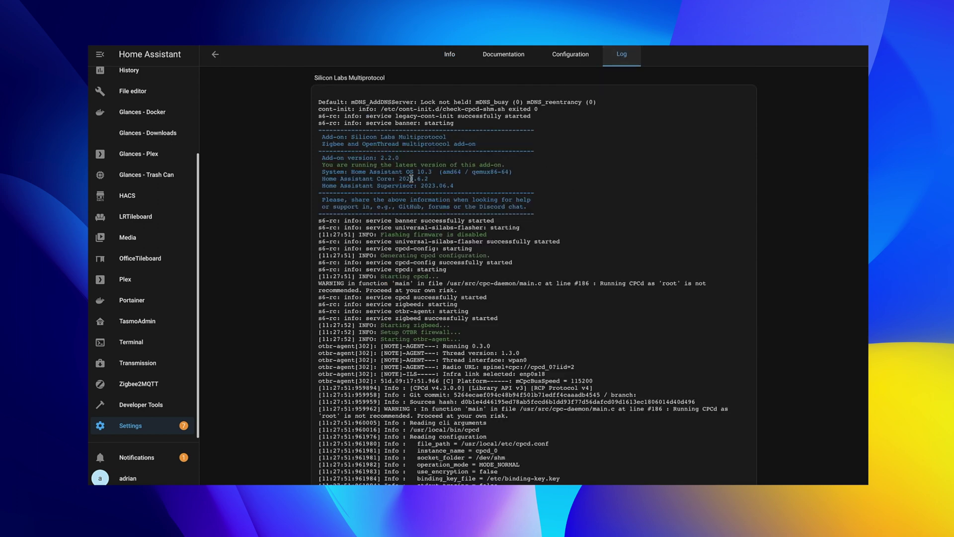
scroll(411, 178, "down", 10)
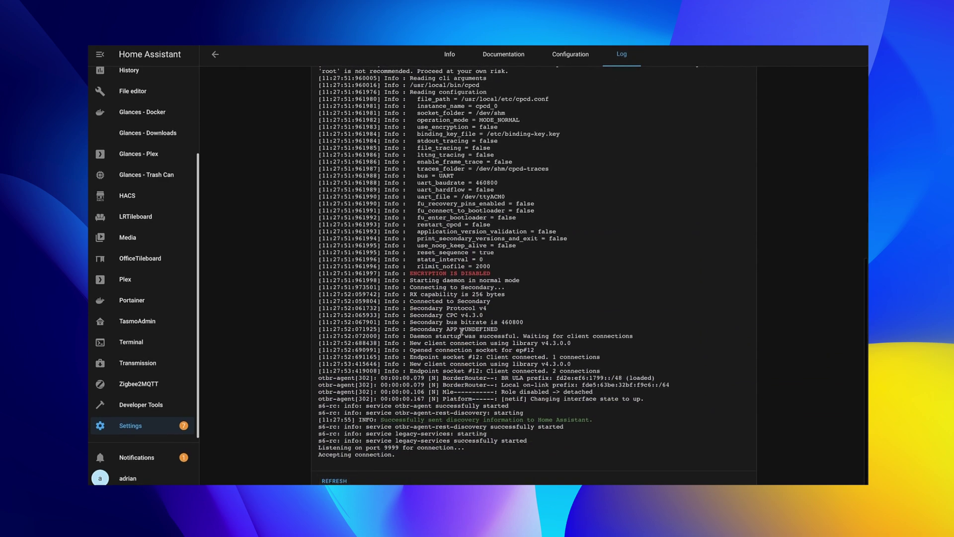
scroll(461, 332, "up", 7)
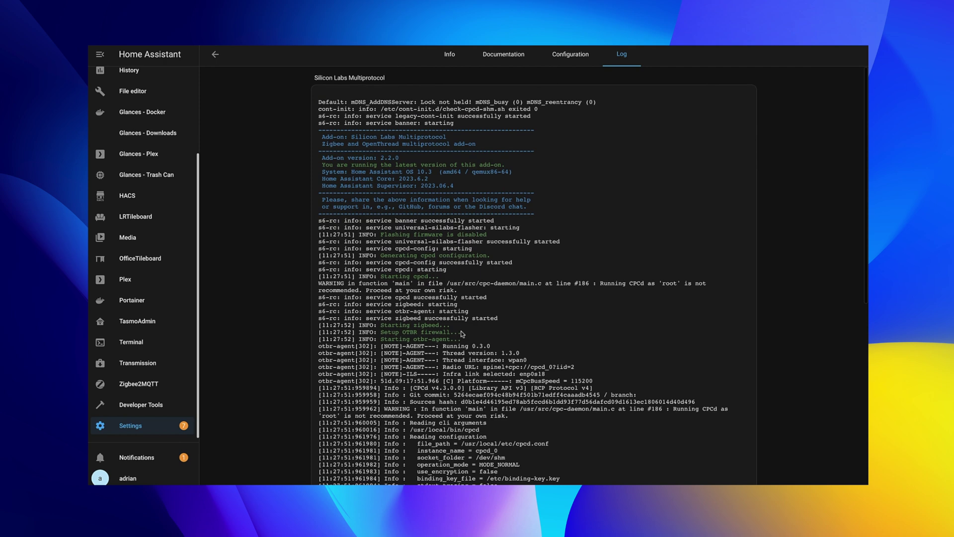
left_click(450, 55)
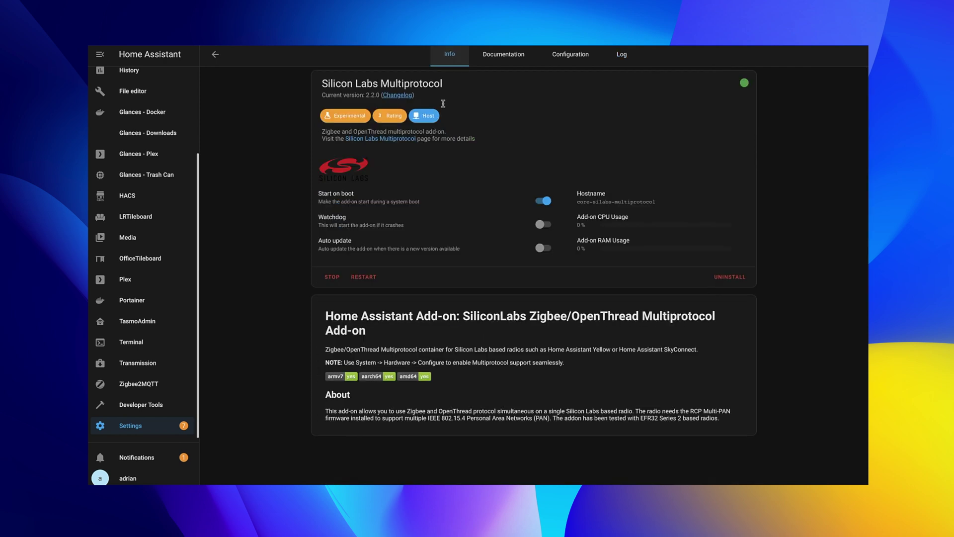
left_click(216, 55)
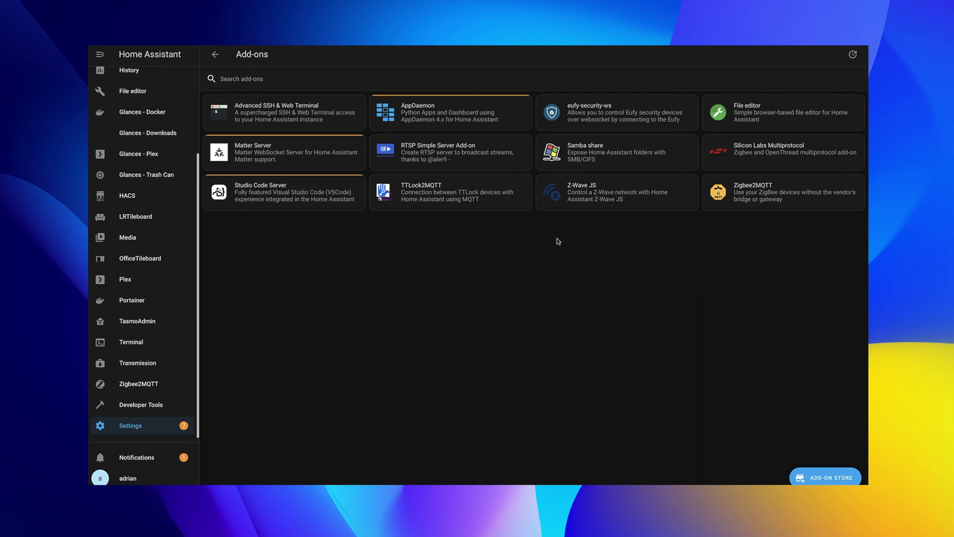
left_click(311, 160)
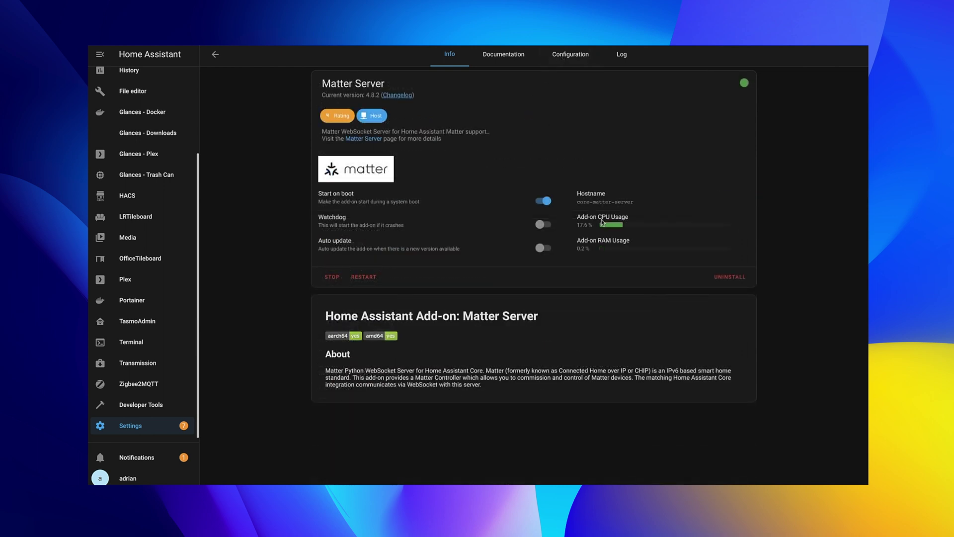
left_click(566, 55)
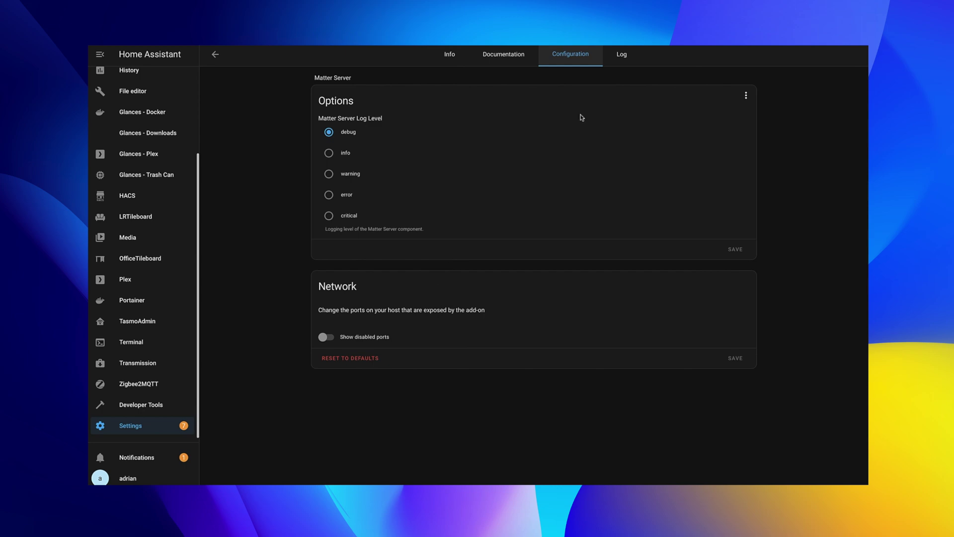
left_click(621, 55)
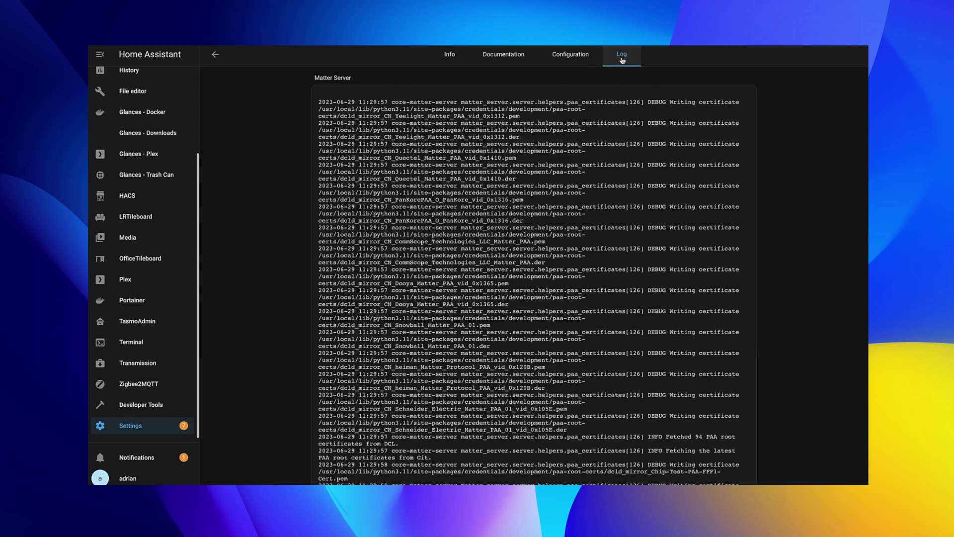
scroll(522, 224, "down", 10)
scroll(522, 224, "up", 10)
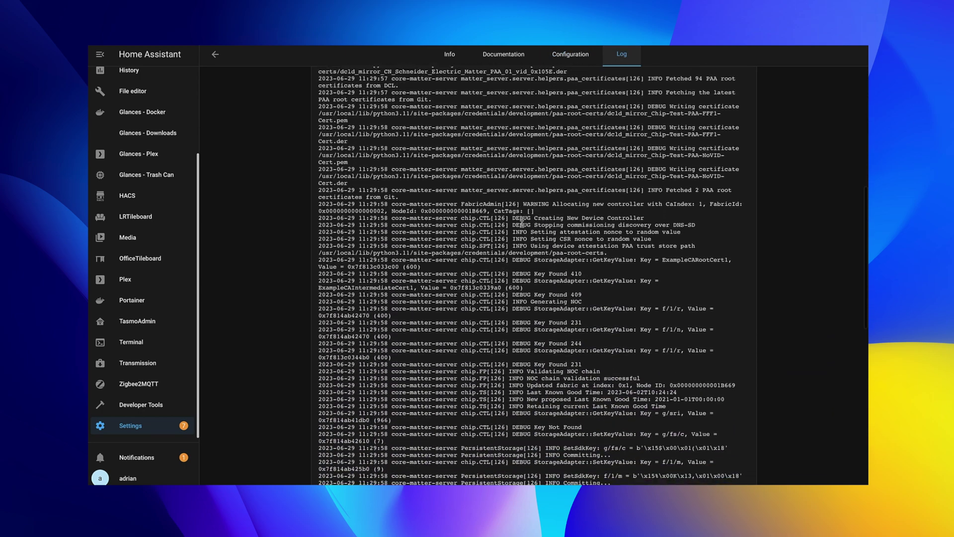
scroll(513, 230, "down", 15)
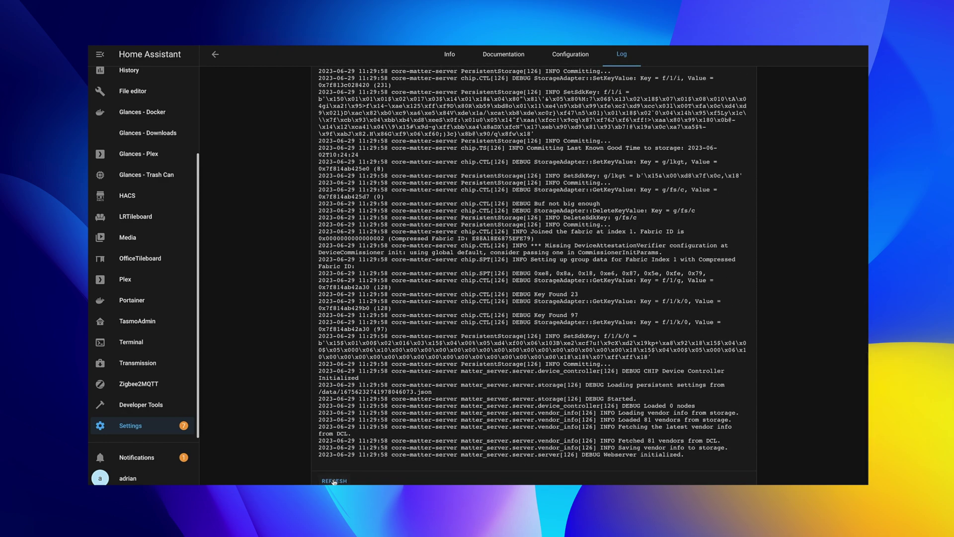
scroll(401, 361, "up", 3)
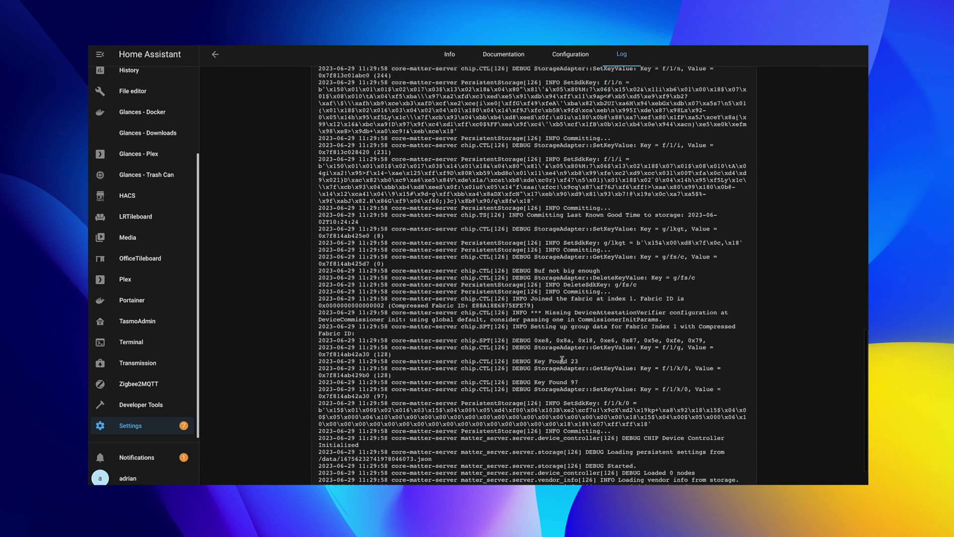
scroll(562, 359, "up", 20)
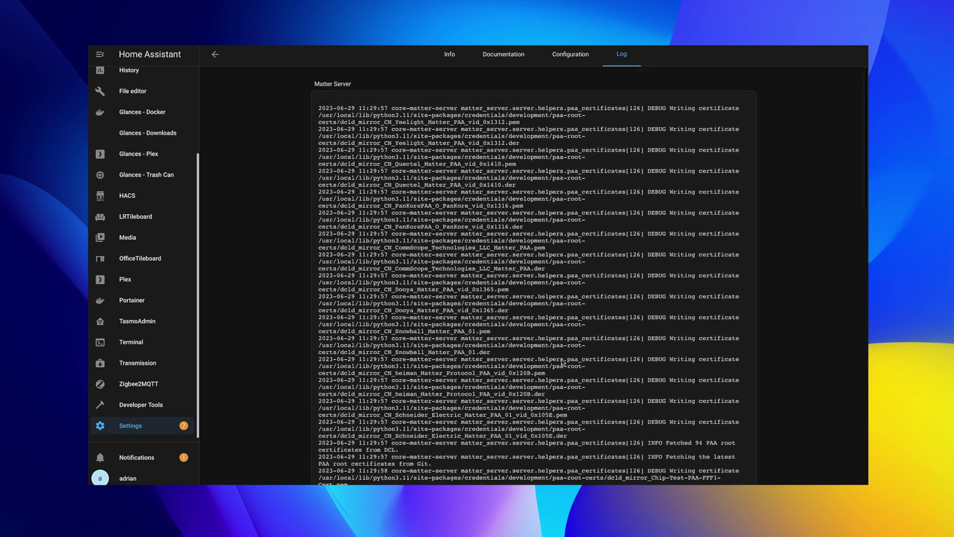
left_click(445, 57)
left_click(215, 55)
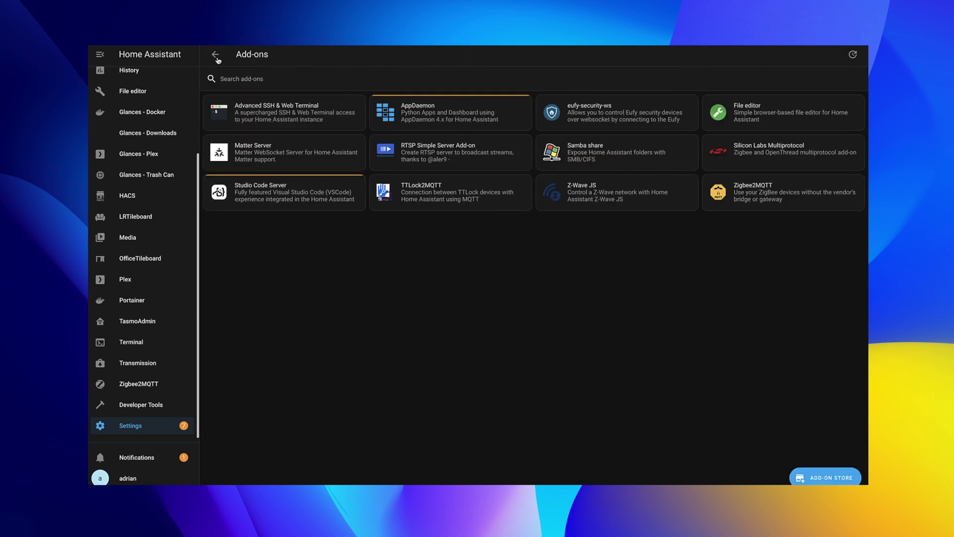
Check that the Zigbee2MQTT serial port points to the multiprotocol add-on on port 9999.
left_click(767, 195)
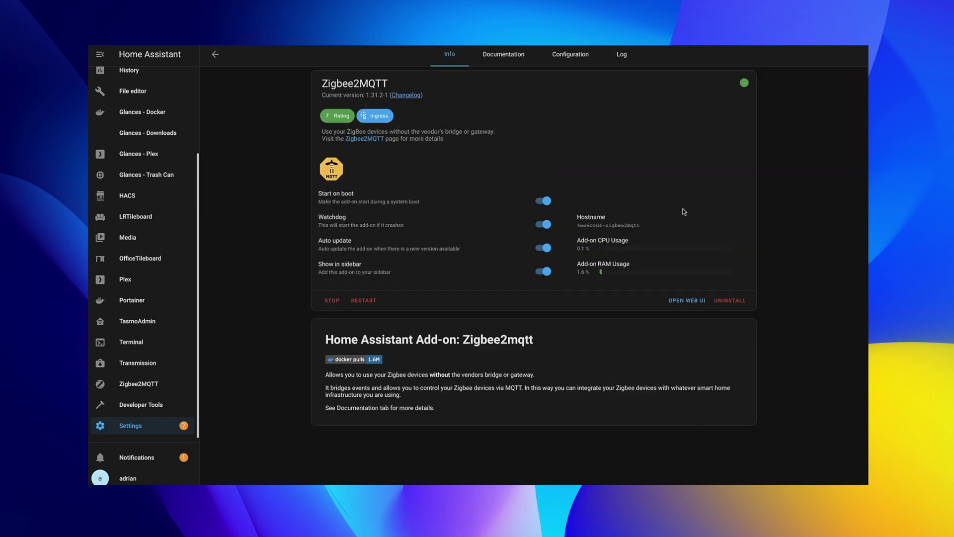
left_click(573, 53)
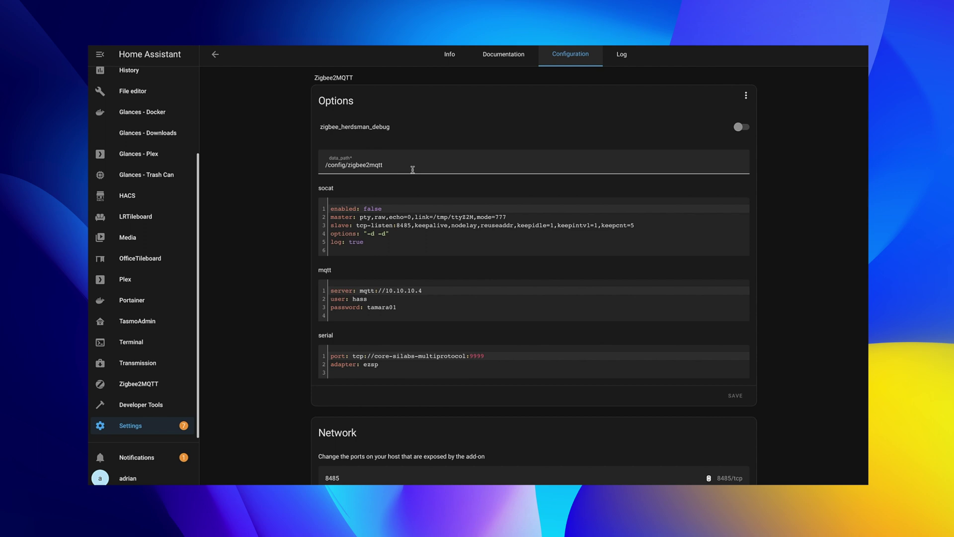
scroll(421, 165, "down", 1)
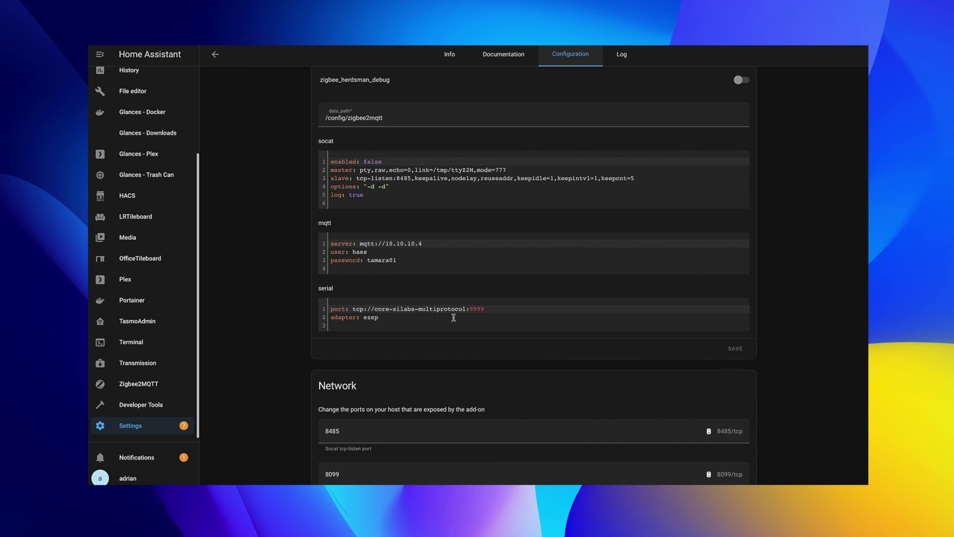
scroll(466, 314, "up", 2)
Restart the Zigbee2MQTT add-on from its Info page.
left_click(444, 56)
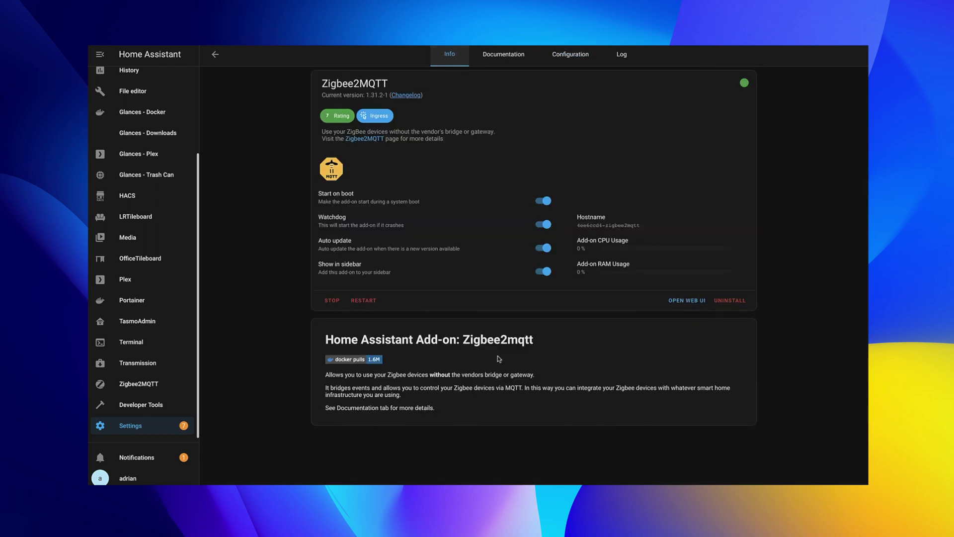
left_click(364, 300)
left_click(364, 300)
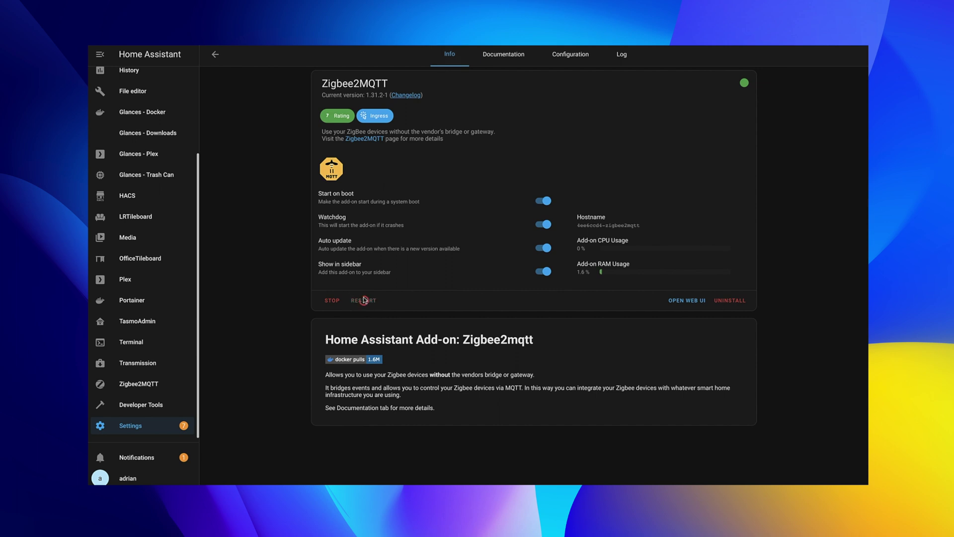
Refresh the Zigbee2MQTT log and scroll through its startup and MQTT discovery lines.
left_click(620, 55)
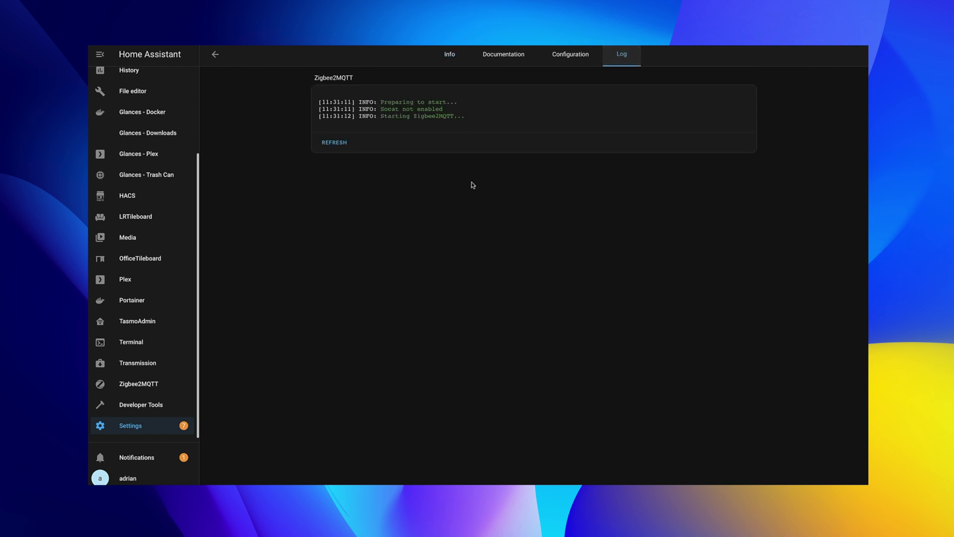
left_click(334, 145)
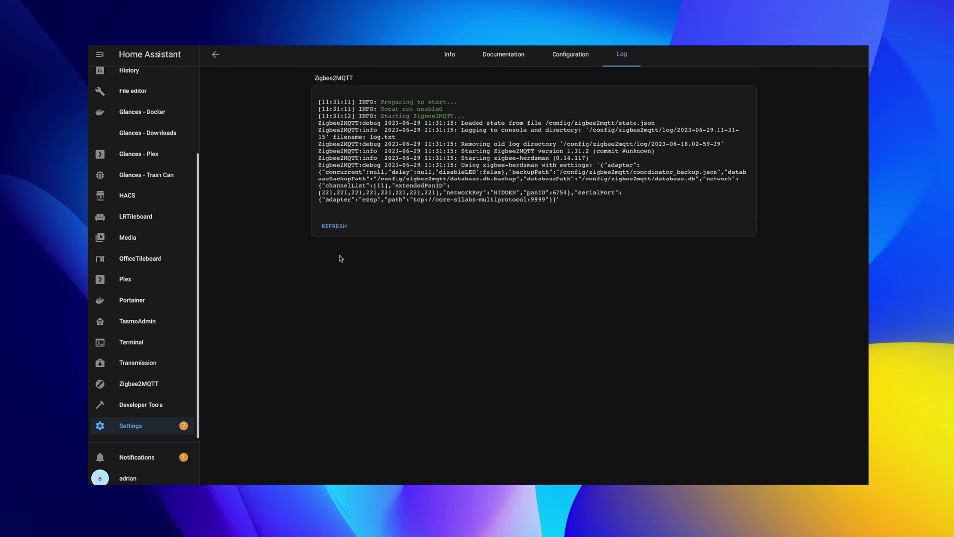
left_click(331, 226)
scroll(340, 246, "down", 6)
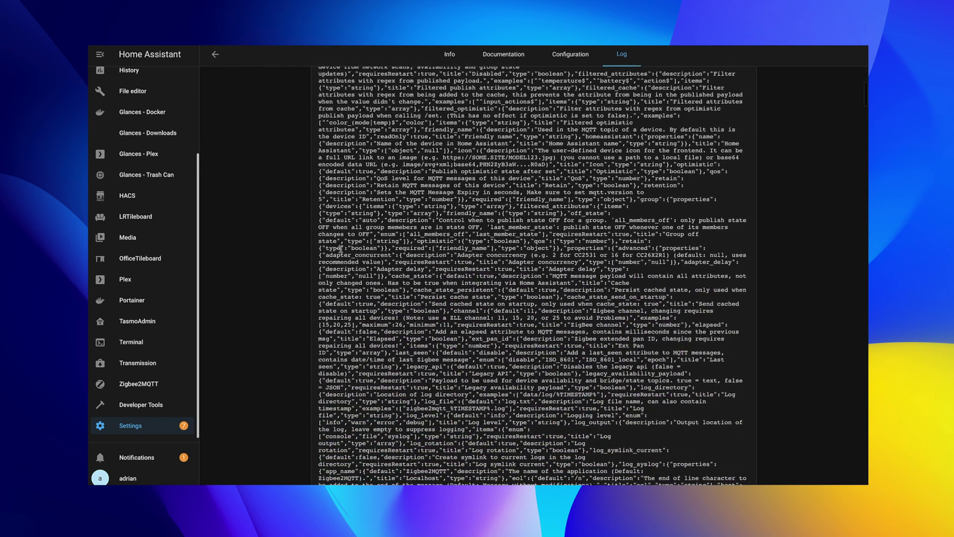
scroll(340, 248, "down", 3)
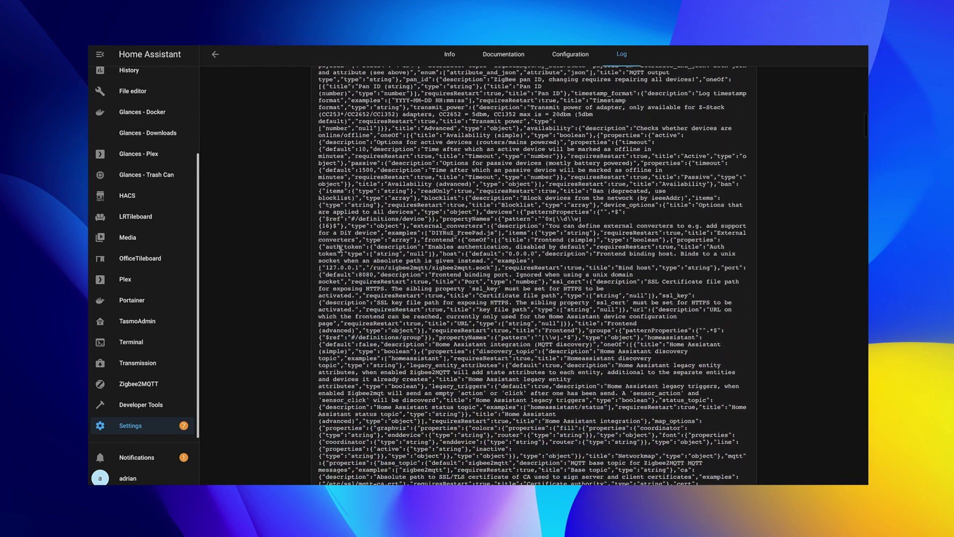
scroll(340, 247, "up", 10)
scroll(372, 289, "down", 18)
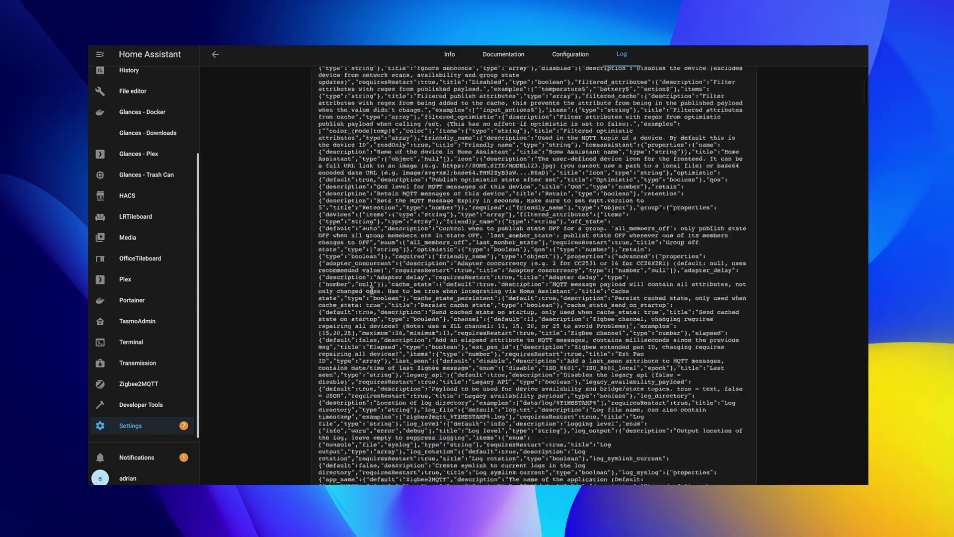
scroll(371, 289, "down", 20)
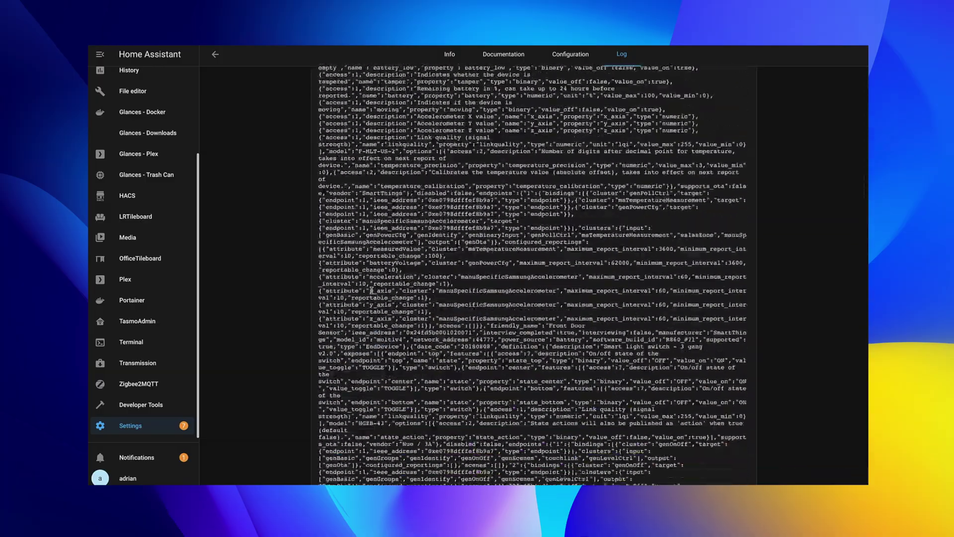
scroll(371, 289, "down", 10)
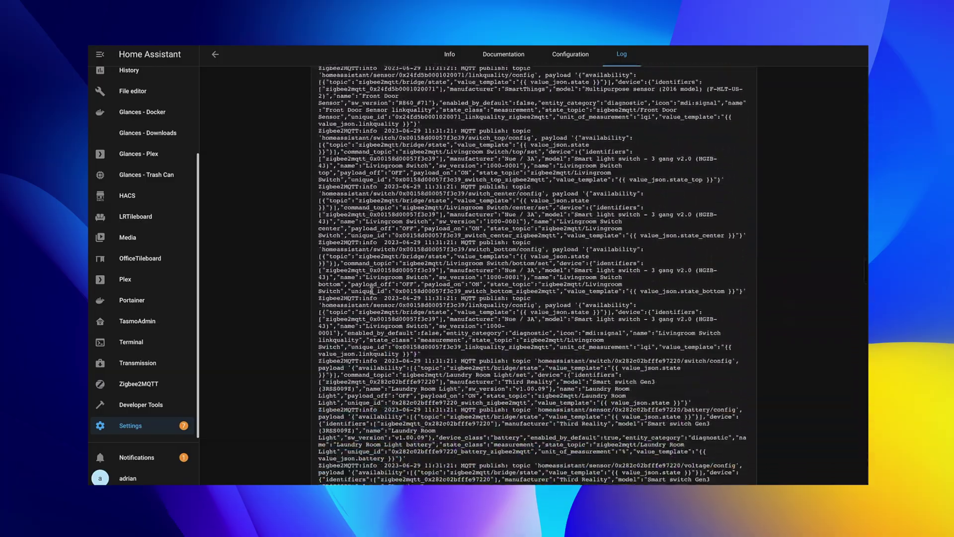
Switch back to the Zigbee2MQTT Info page showing it running at 0.3% CPU and 2.4% RAM.
left_click(451, 53)
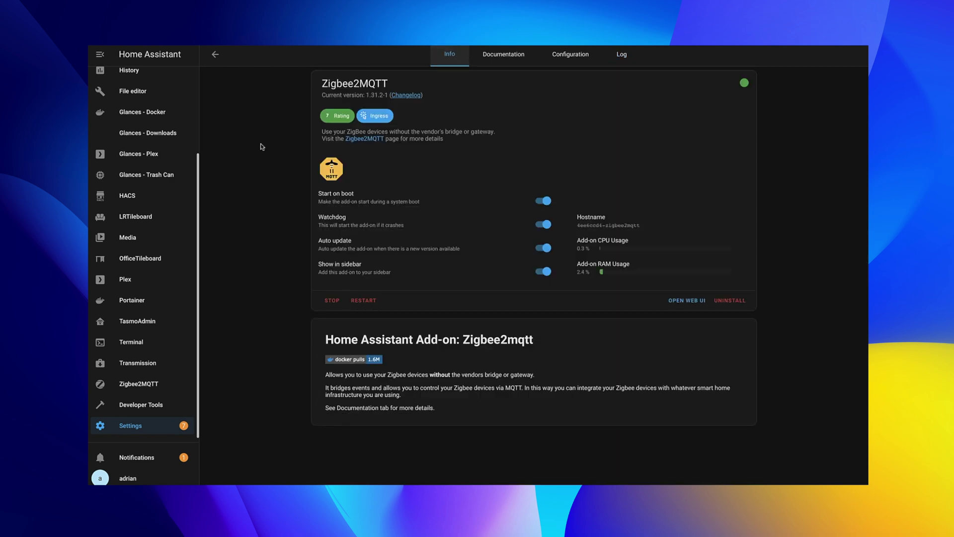